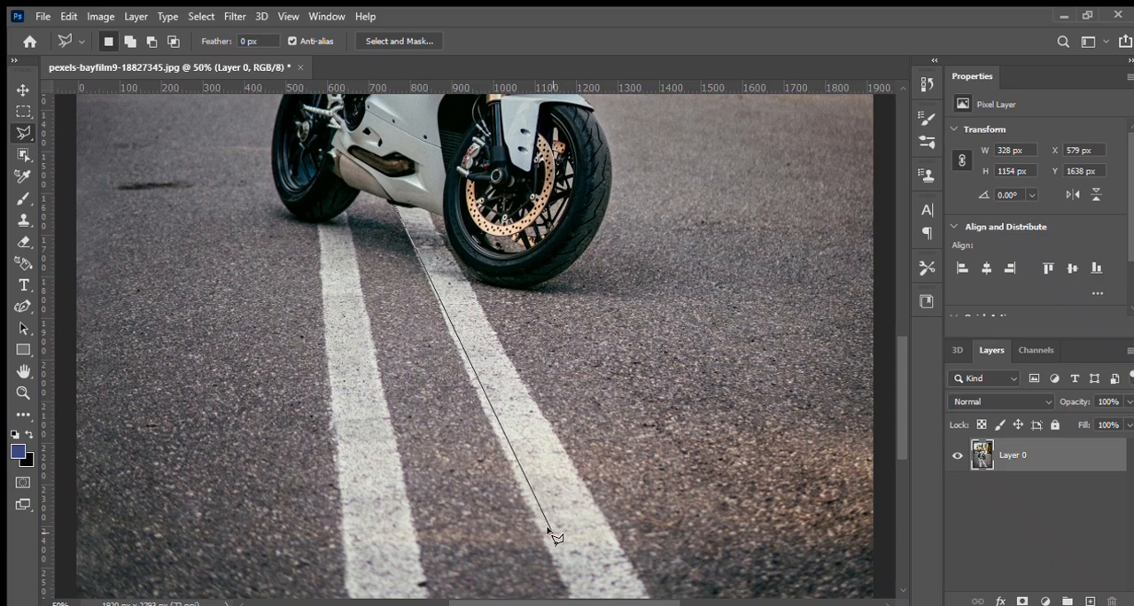
Finish the polygonal lasso selection around the road line that runs from under the front wheel to the image's bottom edge
mouse_move(572, 599)
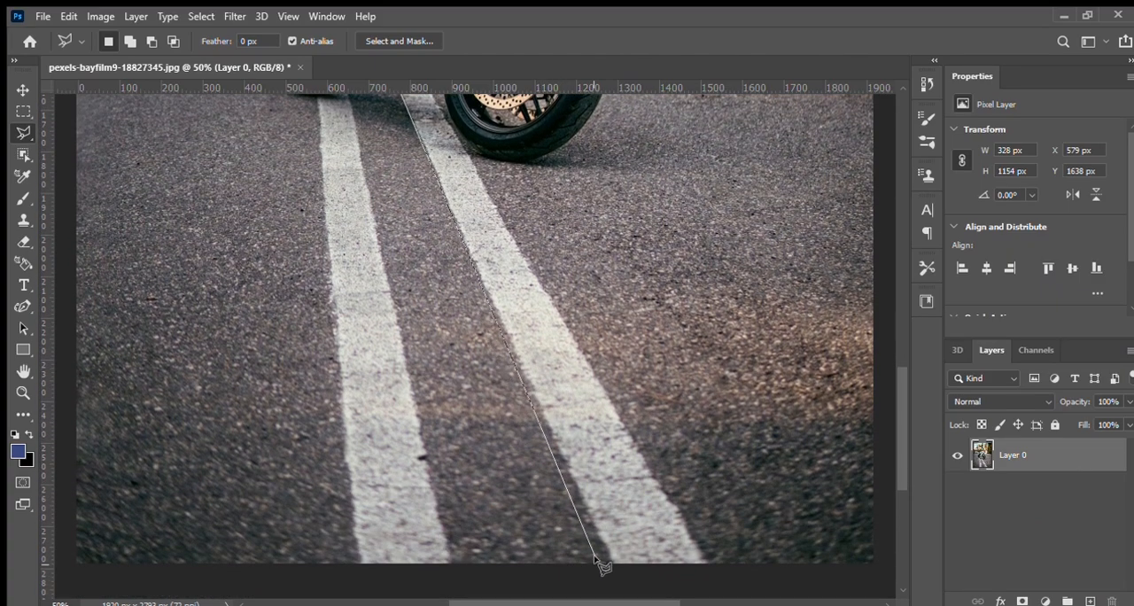
left_click(612, 563)
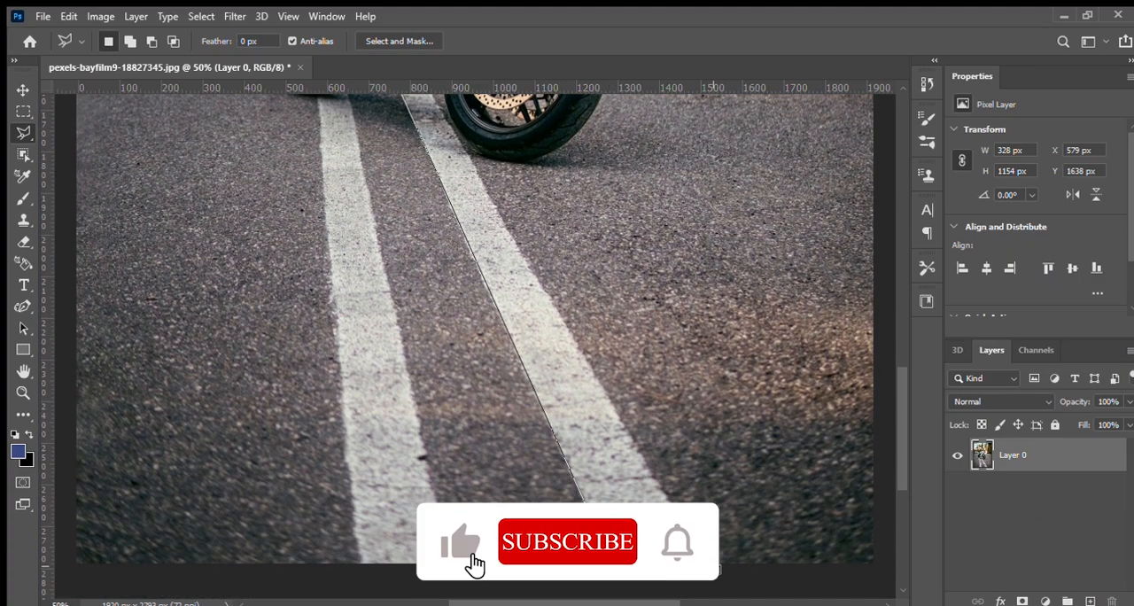
left_click(709, 562)
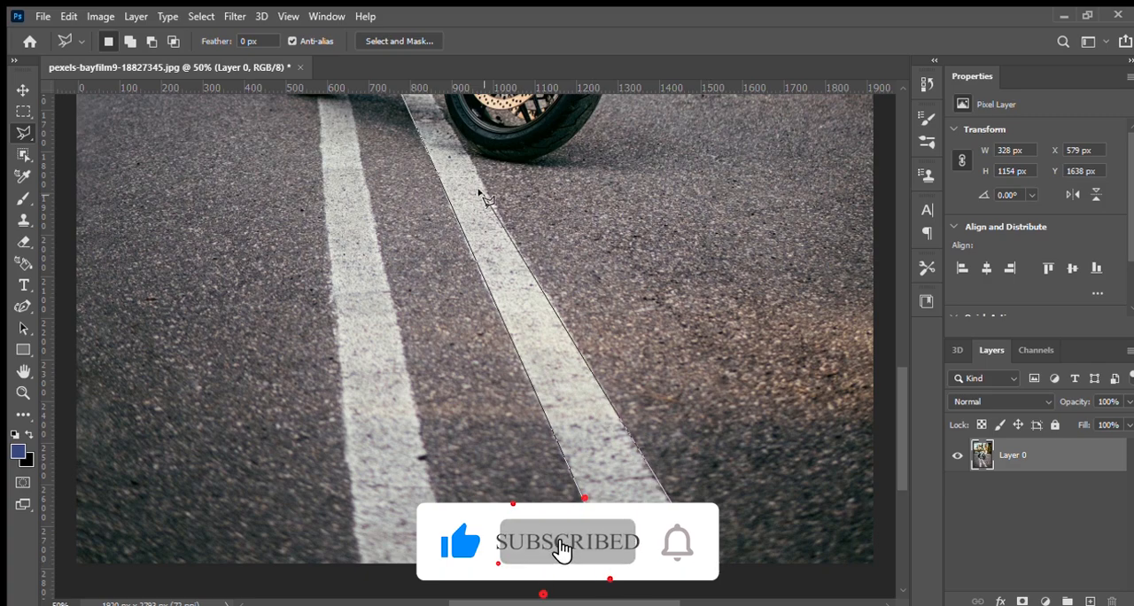
scroll(437, 105, "up", 1)
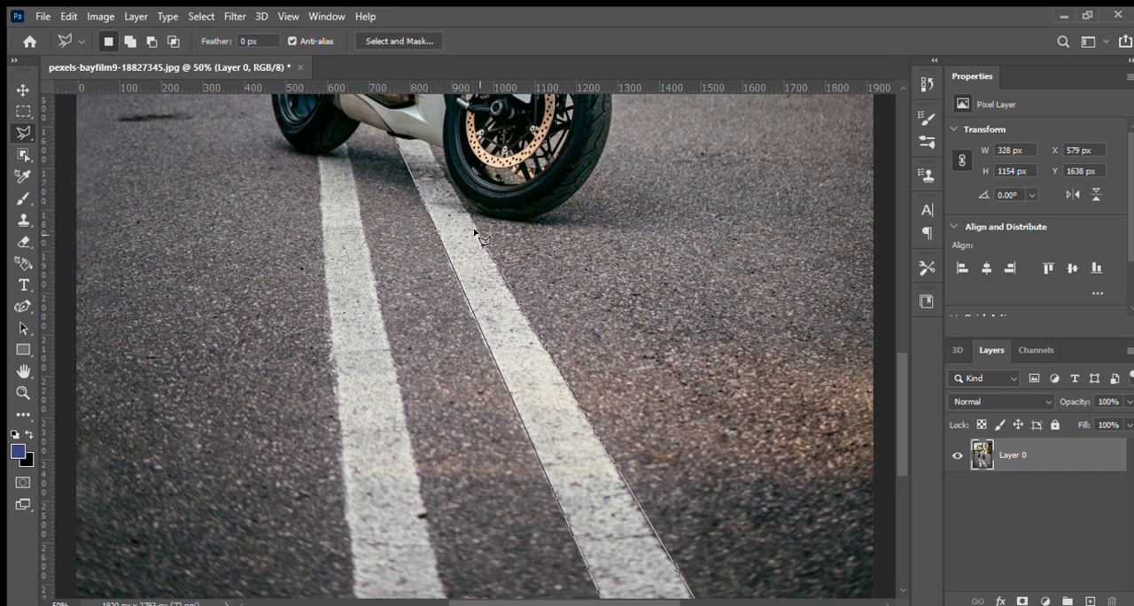
left_click(409, 145)
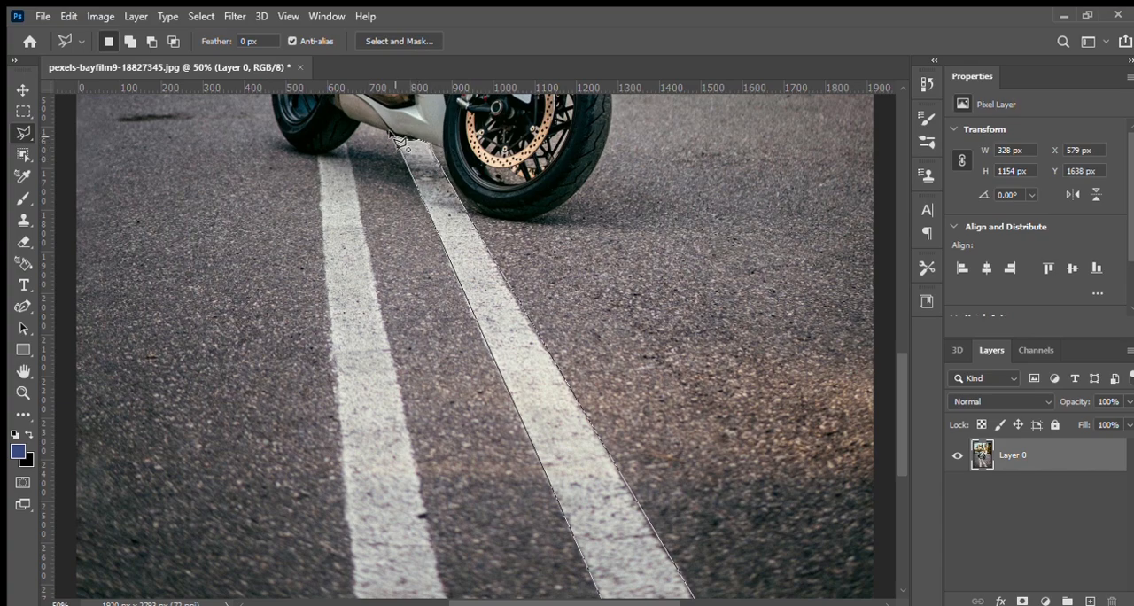
Add the other white road line, from the rear wheel down to the image's bottom edge, to the polygonal selection
left_click(130, 41)
left_click(319, 159)
scroll(367, 550, "down", 3)
left_click(357, 496)
left_click(445, 496)
scroll(372, 266, "up", 4)
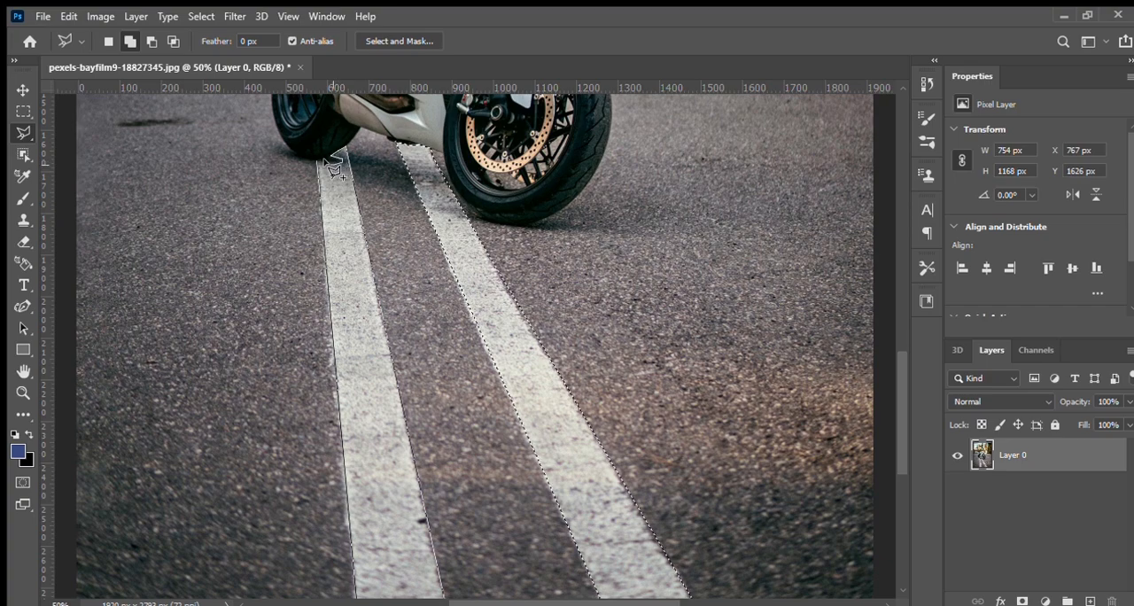
left_click(322, 161)
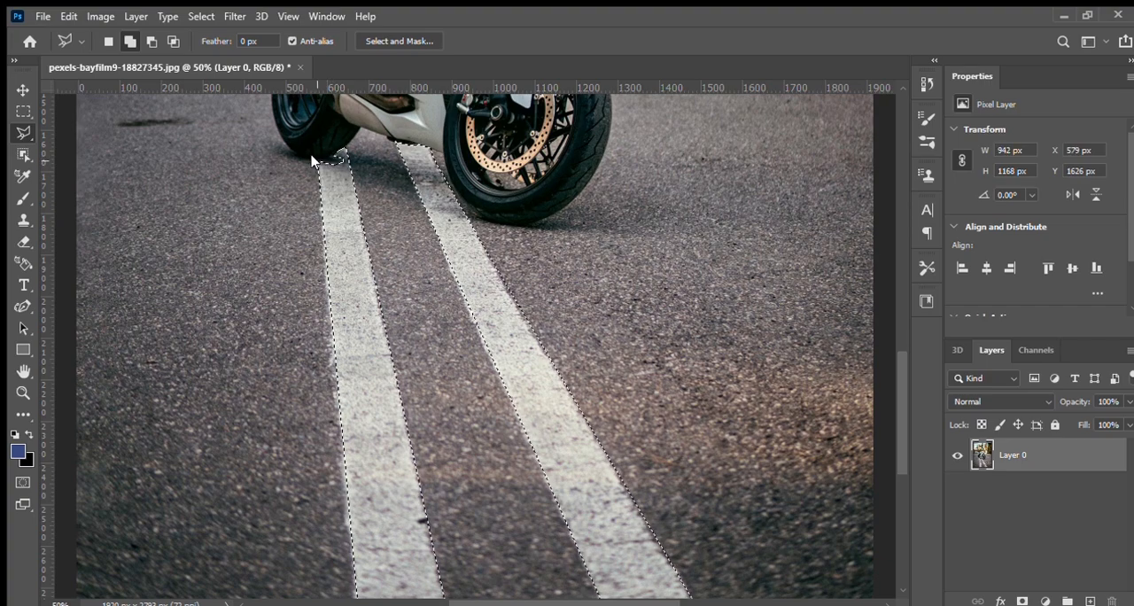
Add the two short pieces of road line visible behind the motorcycle's rear wheel to the selection
left_click_drag(896, 413, 894, 325)
key("ctrl+plus")
key("ctrl+plus")
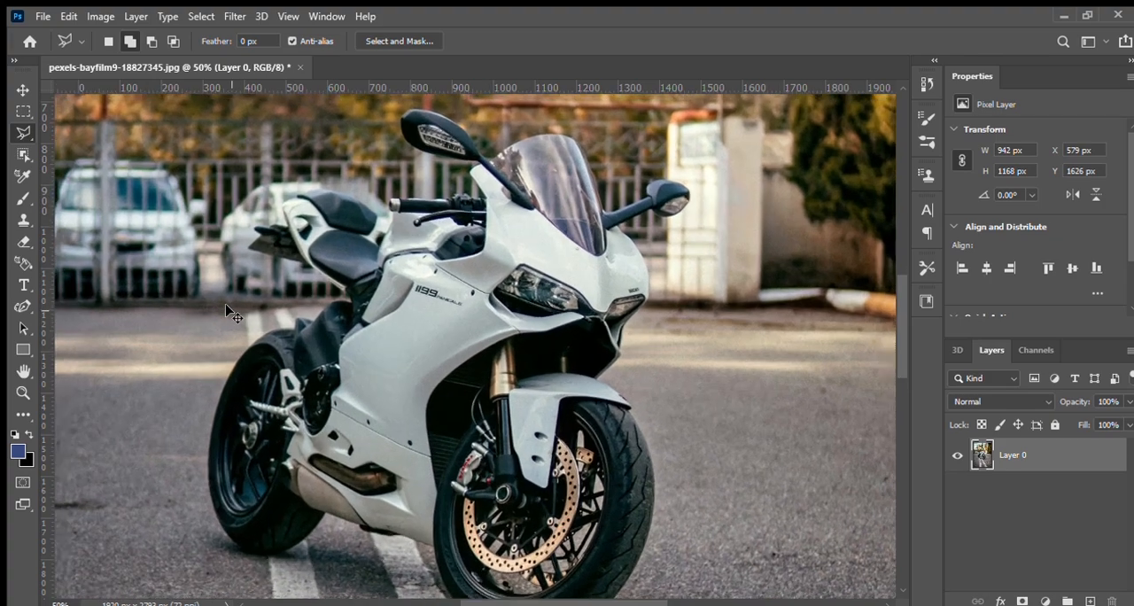
left_click_drag(578, 602, 509, 572)
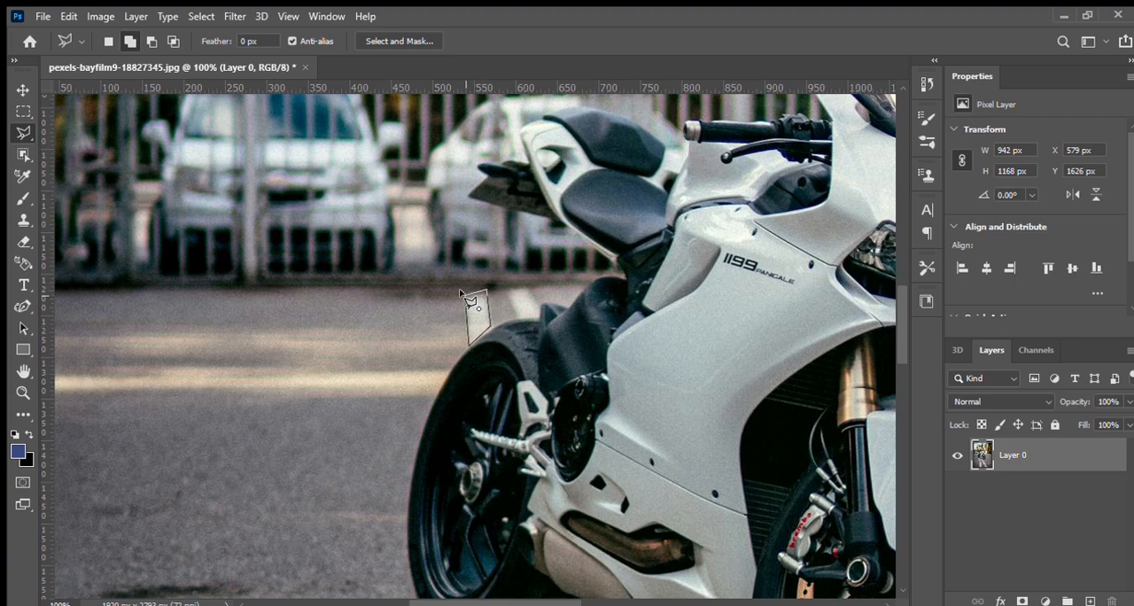
left_click(507, 292)
left_click(520, 318)
left_click(539, 318)
left_click(540, 303)
left_click(507, 292)
Copy the selected road lines to a new layer and set its blend mode to Linear Dodge (Add)
left_click_drag(900, 357, 919, 422)
key("ctrl+minus")
key("ctrl+minus")
key("ctrl+minus")
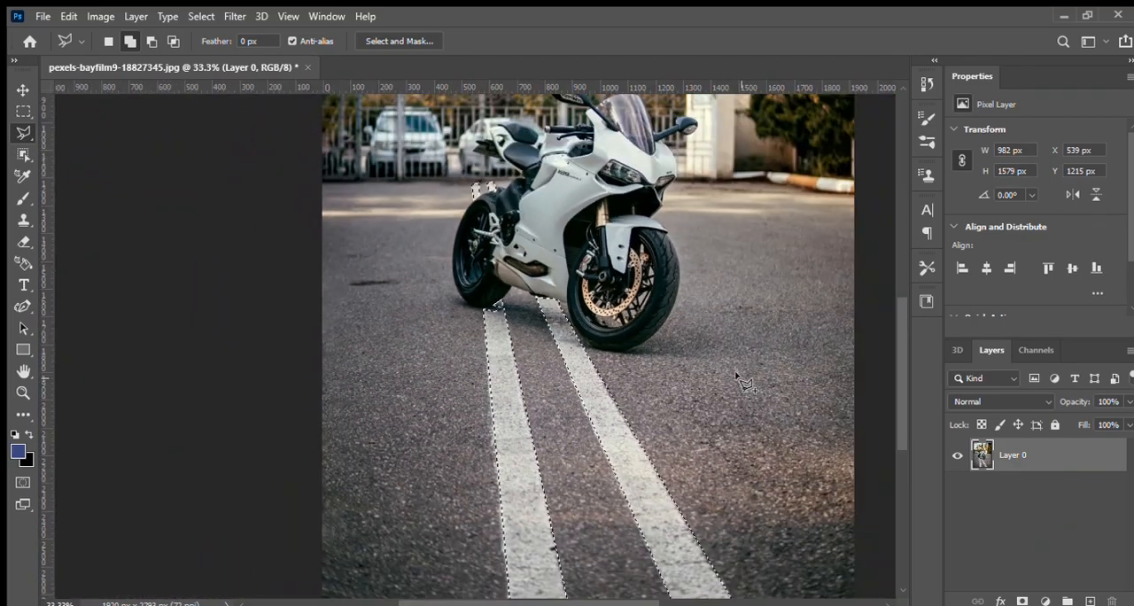
key("ctrl+j")
left_click(1007, 402)
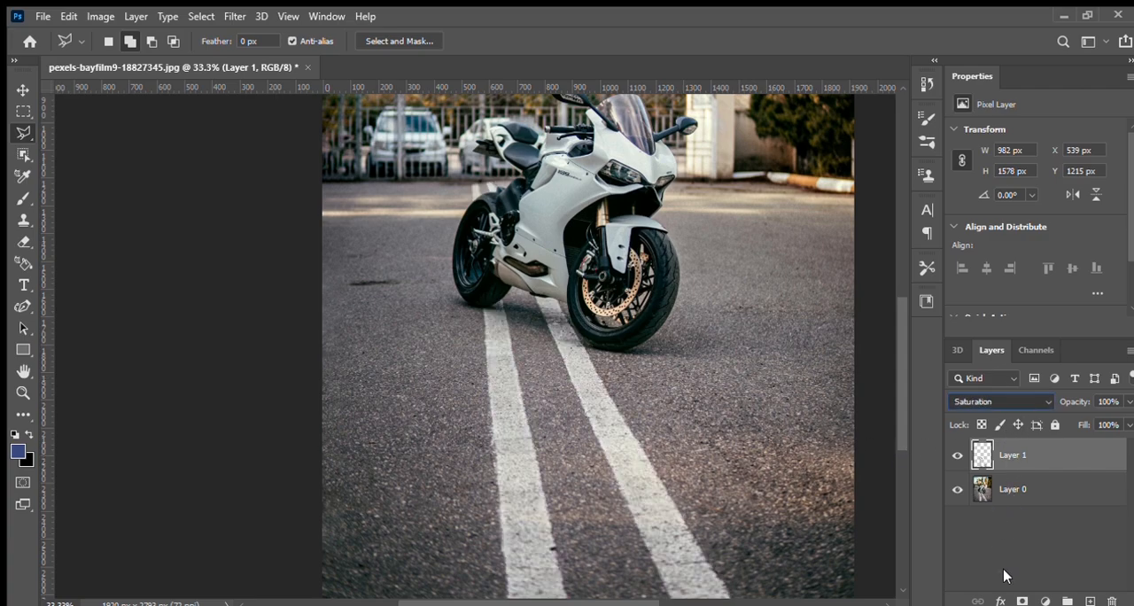
left_click(999, 356)
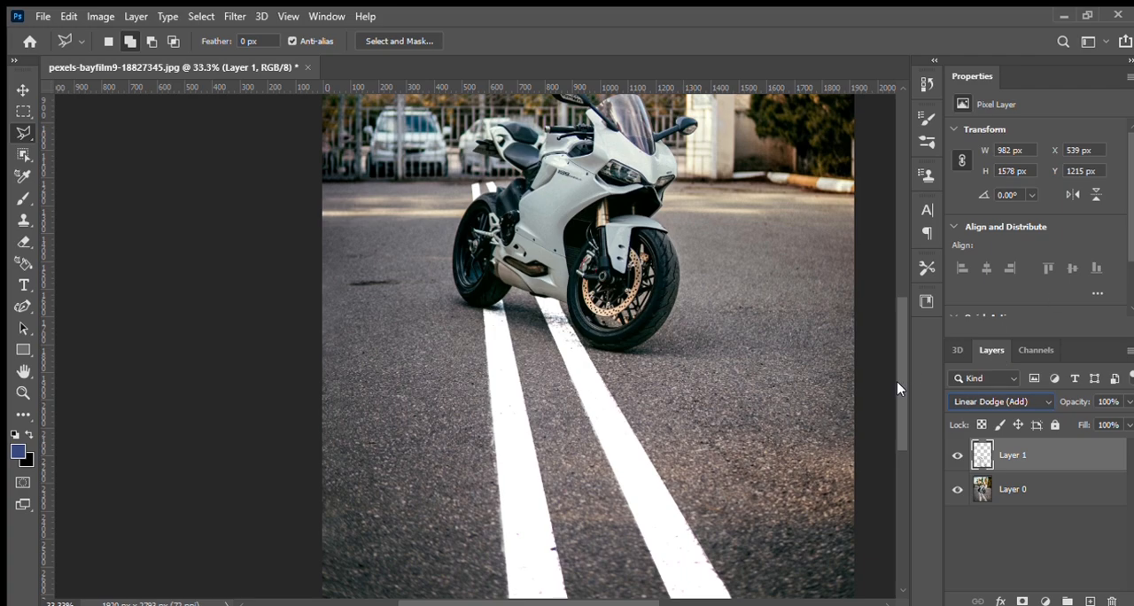
Duplicate the road-lines layer twice, keeping the Linear Dodge (Add) blend mode on the copies
scroll(896, 388, "up", 3)
key("ctrl+minus")
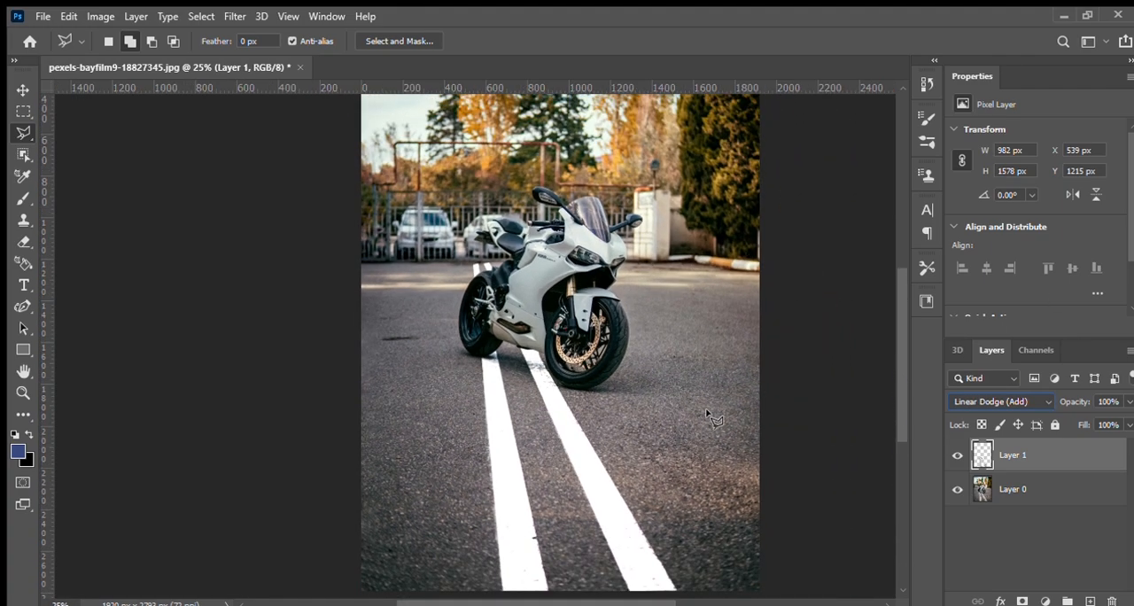
key("ctrl+j")
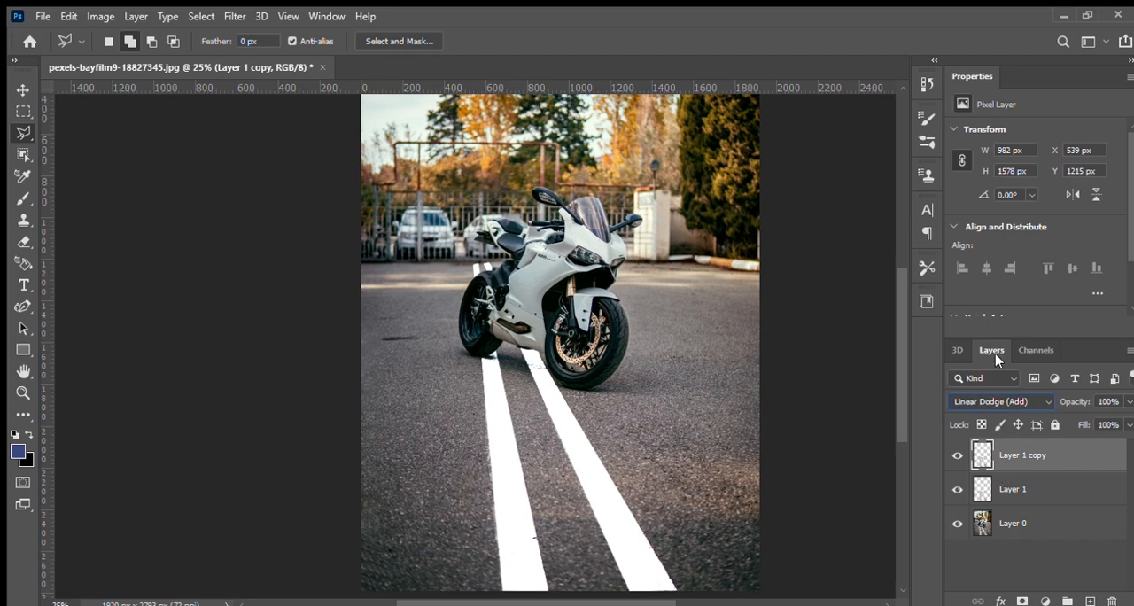
key("ctrl+j")
left_click(1014, 403)
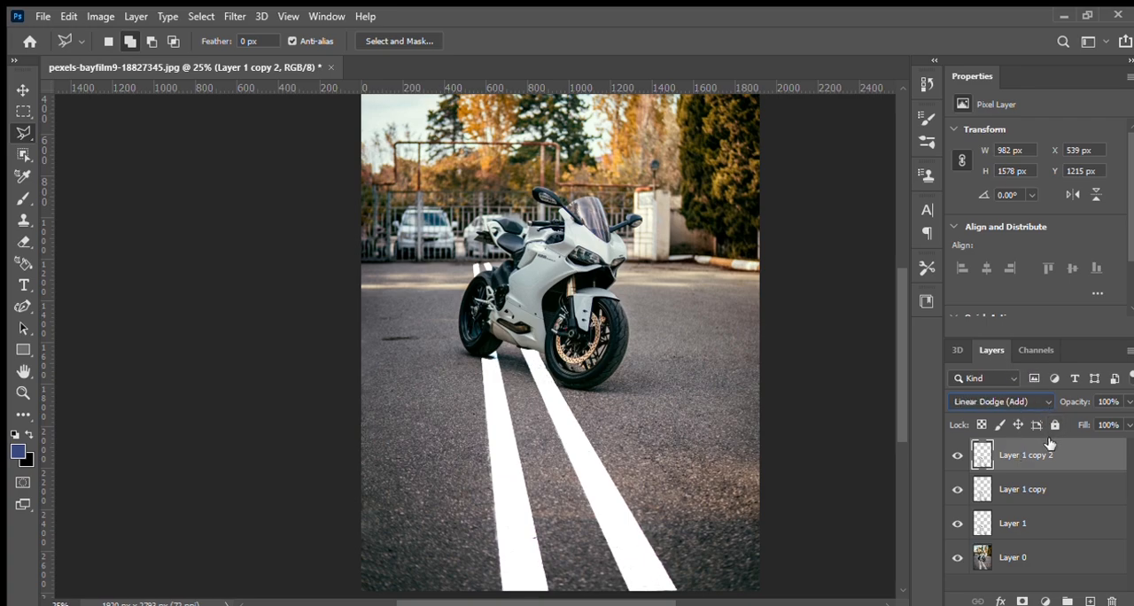
Hide both duplicate layers and apply a slight Gaussian Blur to Layer 1
left_click(1055, 486)
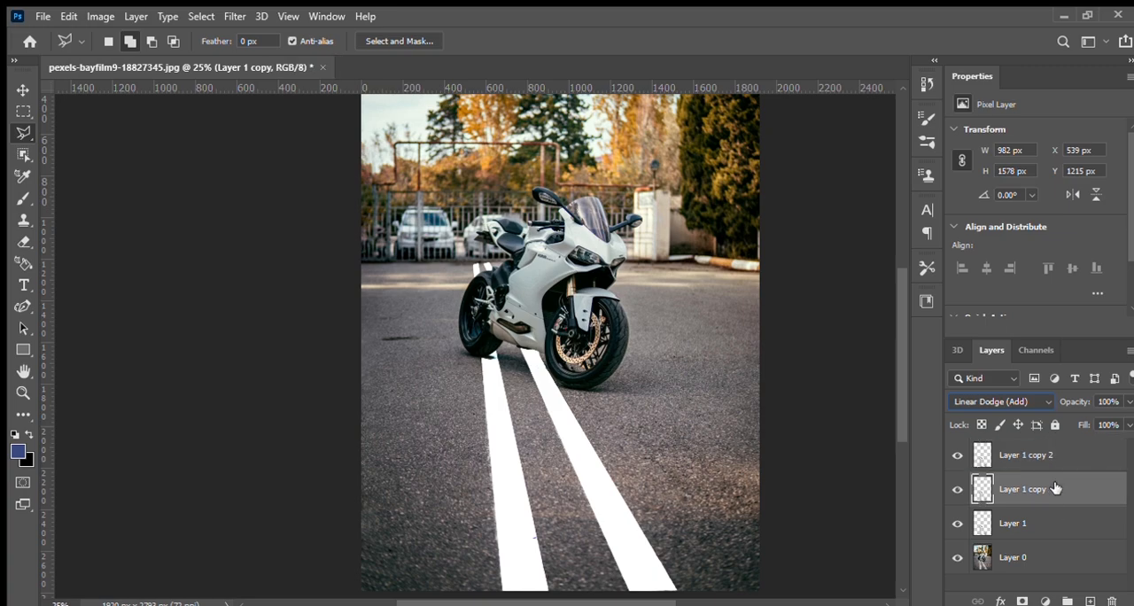
left_click(1046, 528)
left_click(957, 489)
left_click(957, 455)
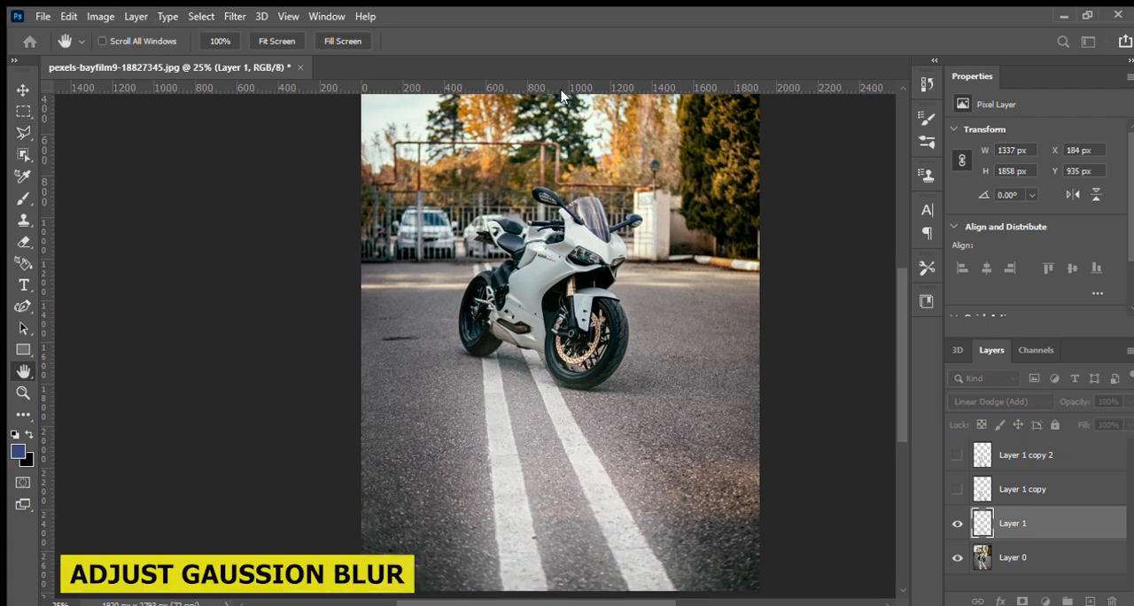
left_click_drag(559, 353, 473, 349)
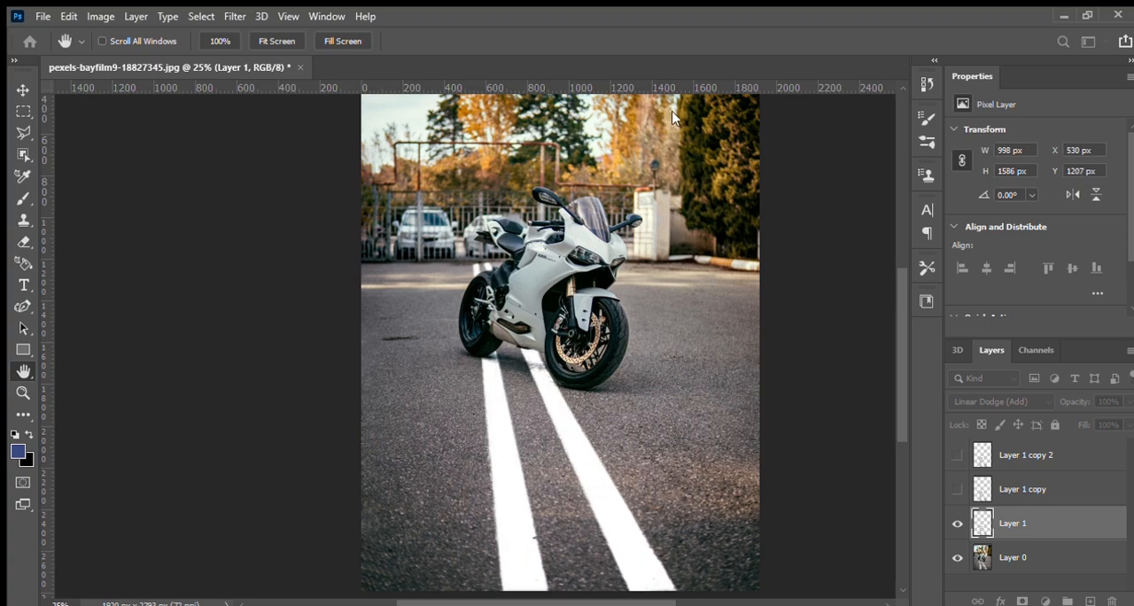
key("Return")
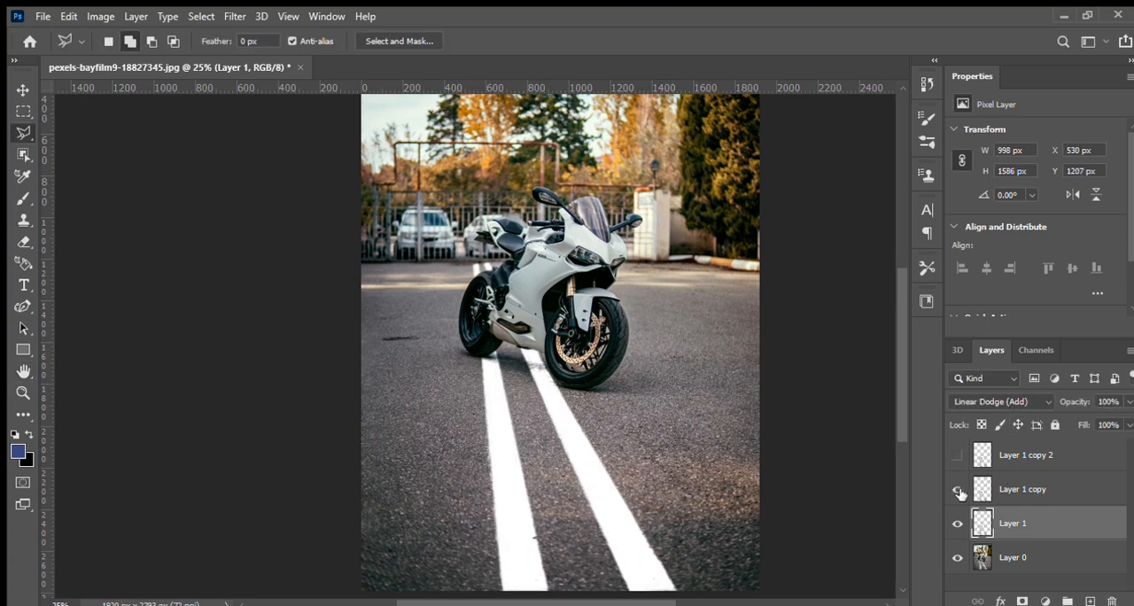
Apply a stronger Gaussian Blur to Layer 1 copy than the one on Layer 1
left_click(1038, 488)
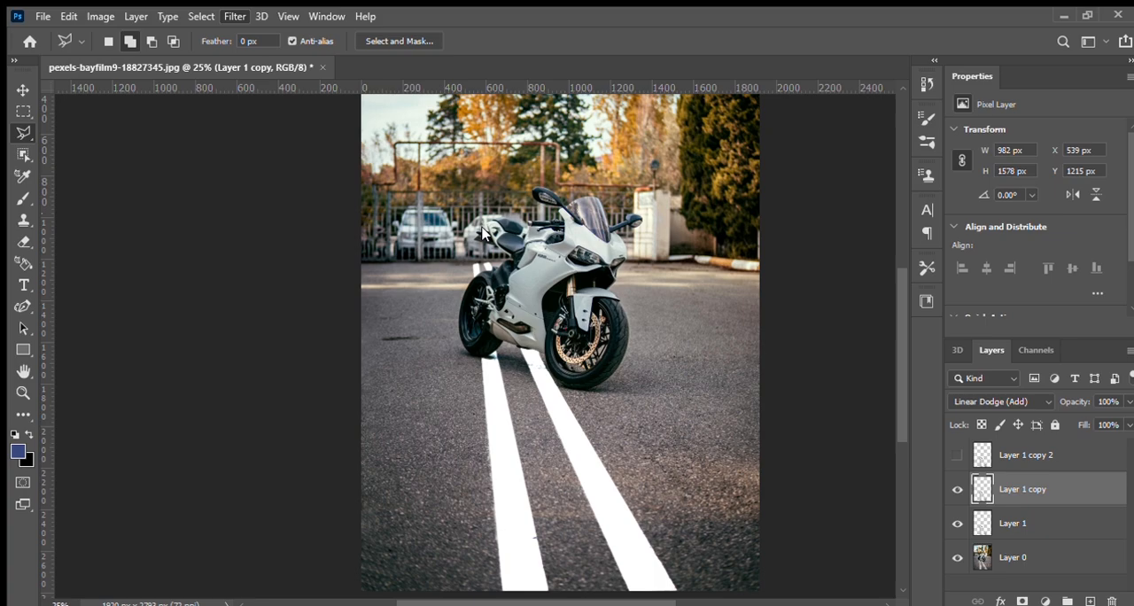
key("ctrl+alt+f")
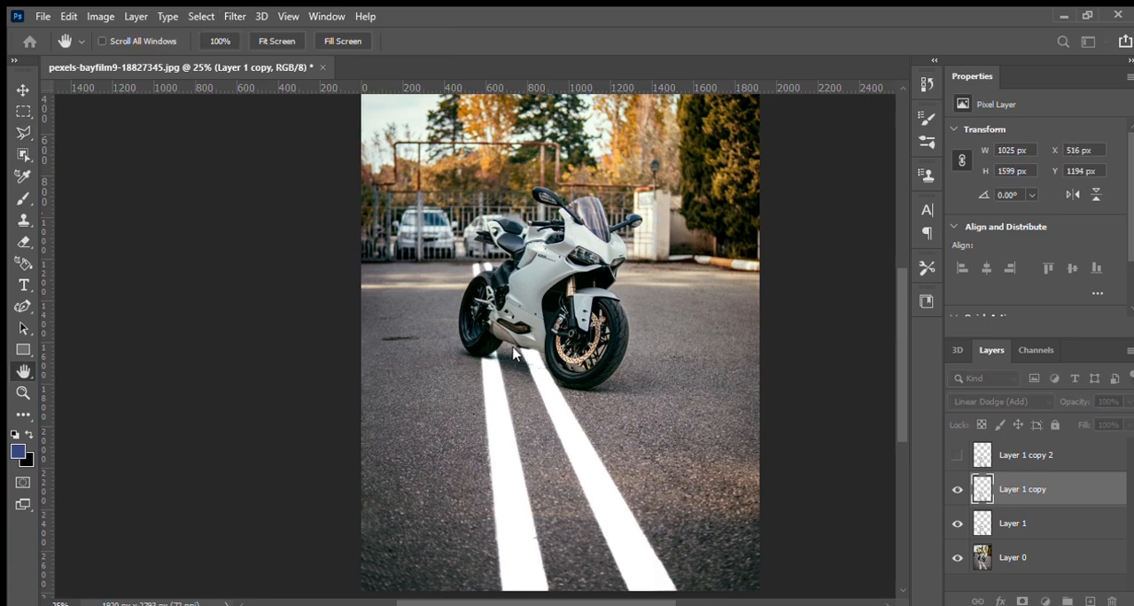
key("Return")
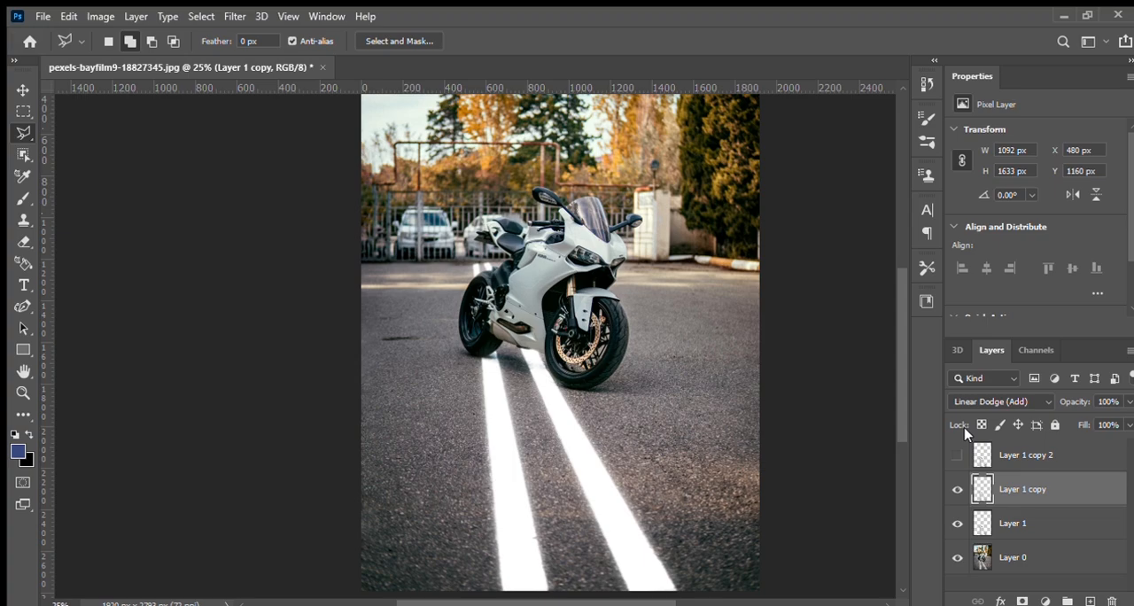
Show Layer 1 copy 2 and give it a still wider Gaussian Blur to spread the glow around the lines
left_click(958, 455)
left_click(1037, 456)
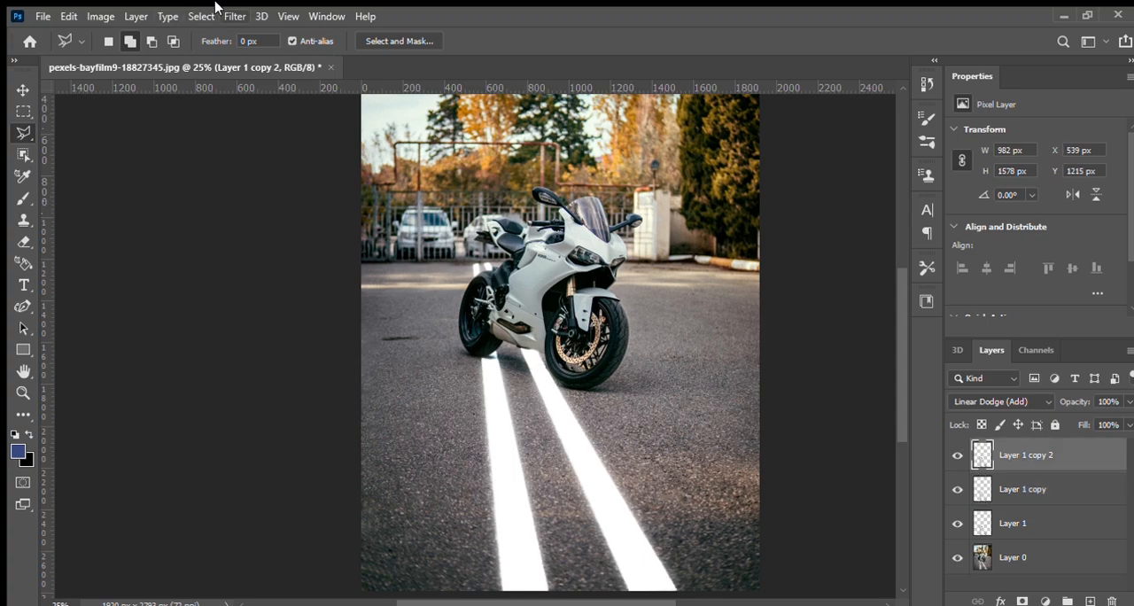
key("ctrl+alt+f")
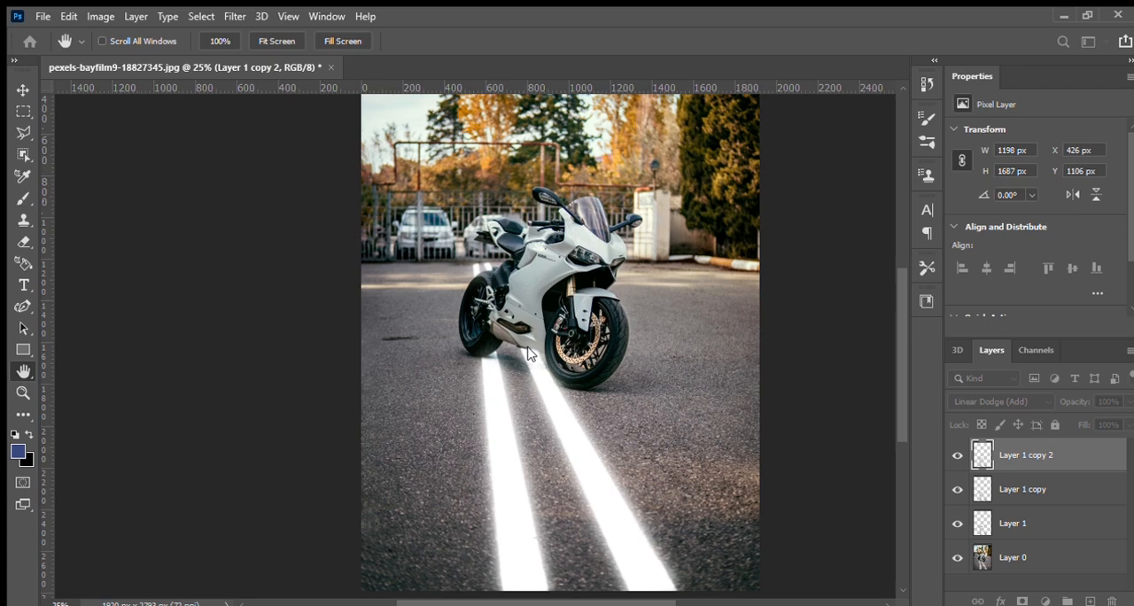
key("Return")
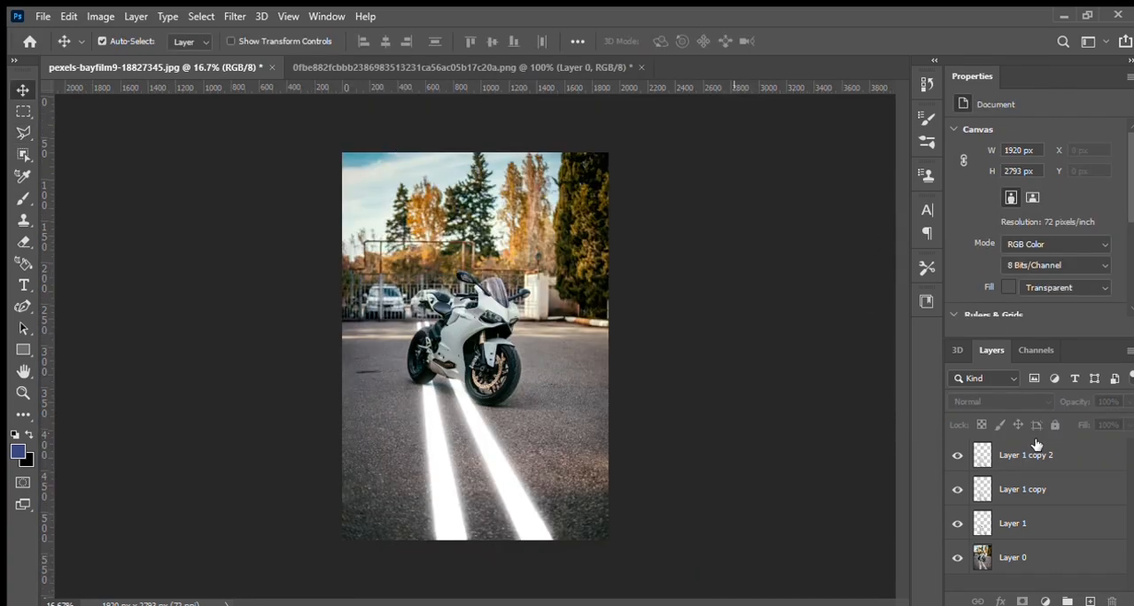
Compare the image with and without each of the three glow layers by toggling their visibility off and on
left_click(1042, 454)
left_click(957, 456)
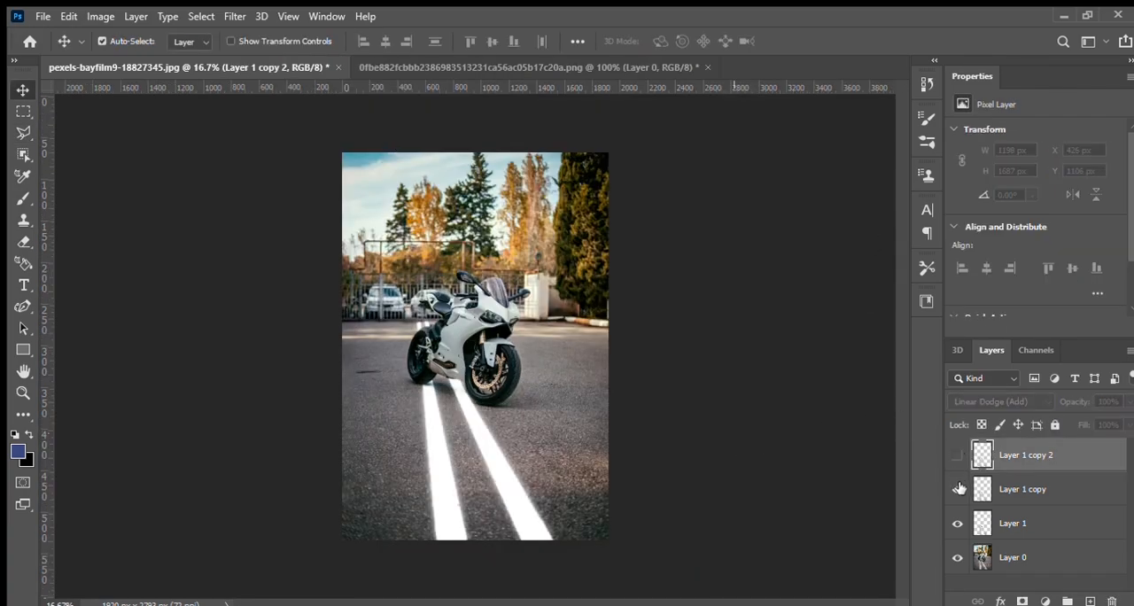
left_click(958, 489)
left_click(959, 522)
left_click(958, 524)
left_click(958, 489)
left_click(957, 456)
Bring the black image from the other open document into the motorcycle photo, scale it over the whole canvas and set it to Soft Light
left_click(583, 68)
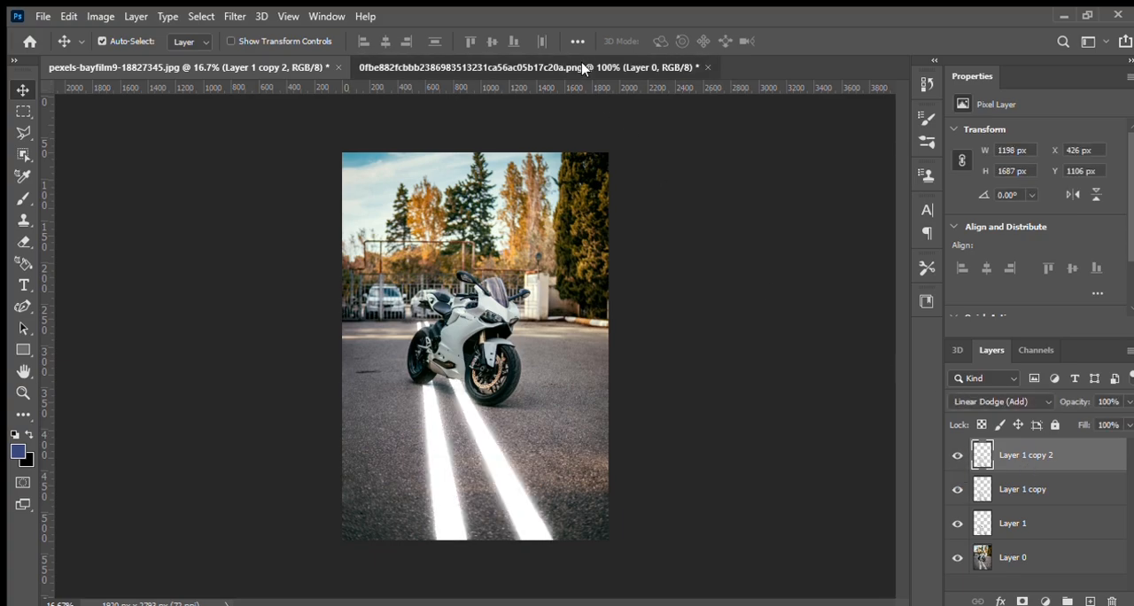
left_click_drag(592, 329, 478, 134)
key("ctrl+t")
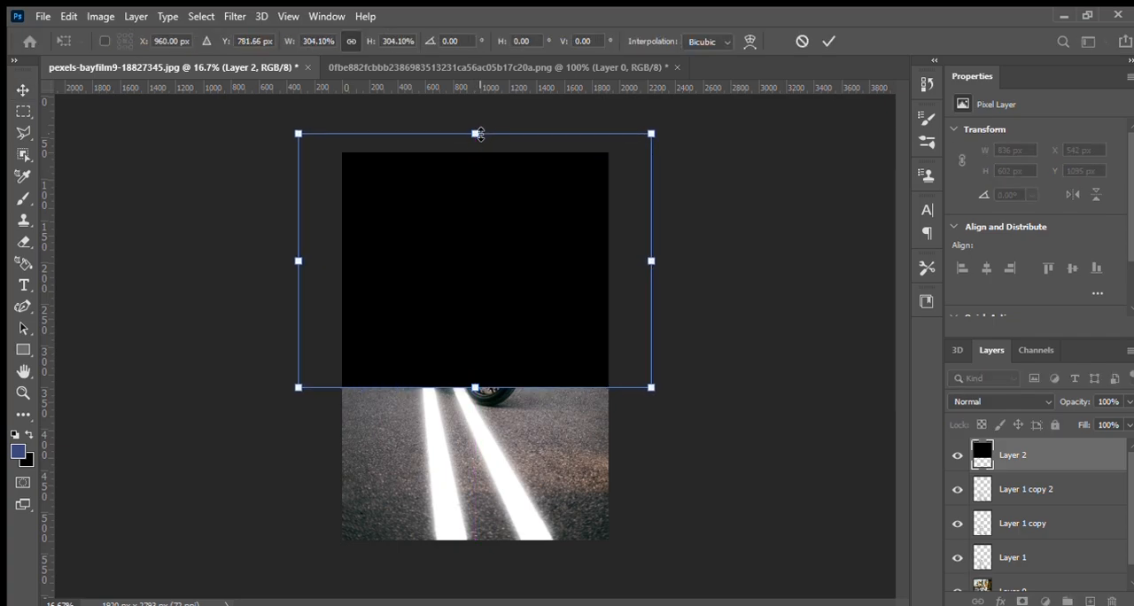
left_click_drag(476, 391, 477, 558)
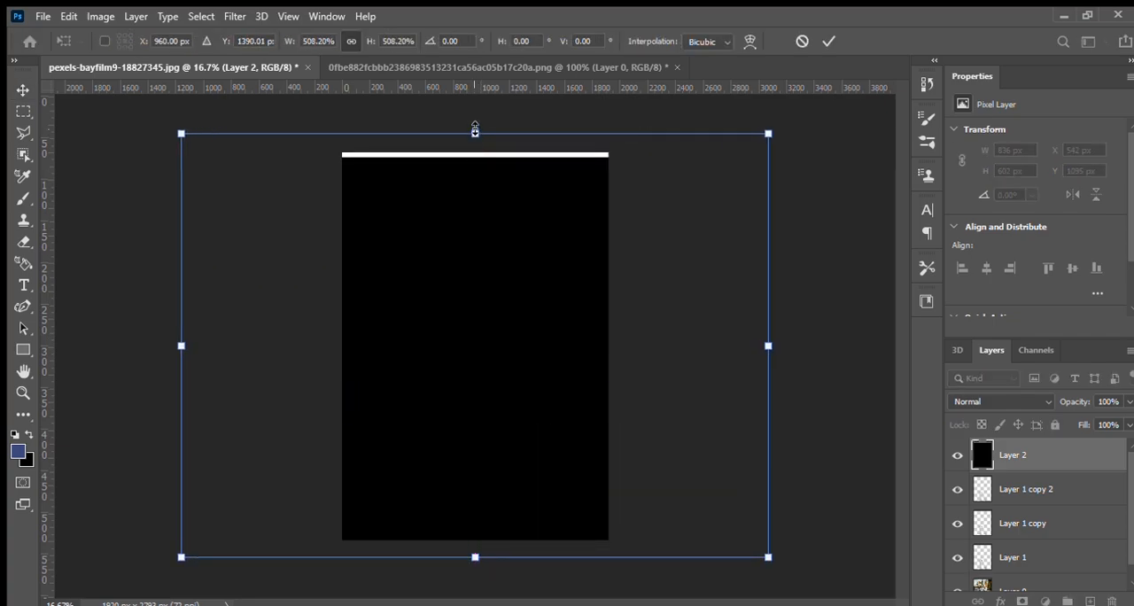
left_click_drag(475, 130, 475, 118)
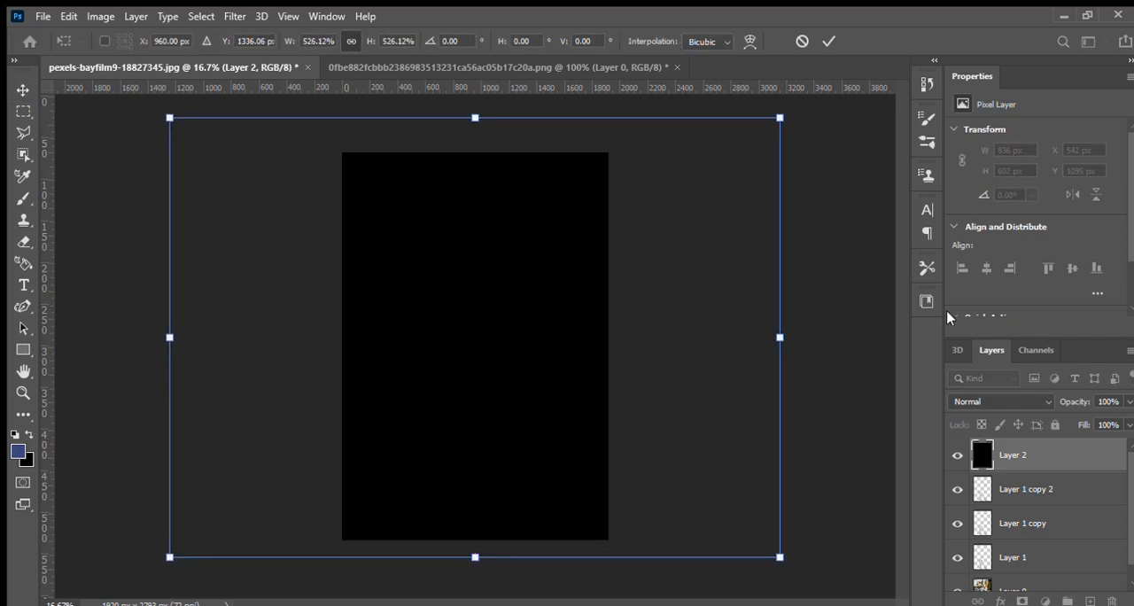
left_click(23, 88)
scroll(1029, 398, "down", 13)
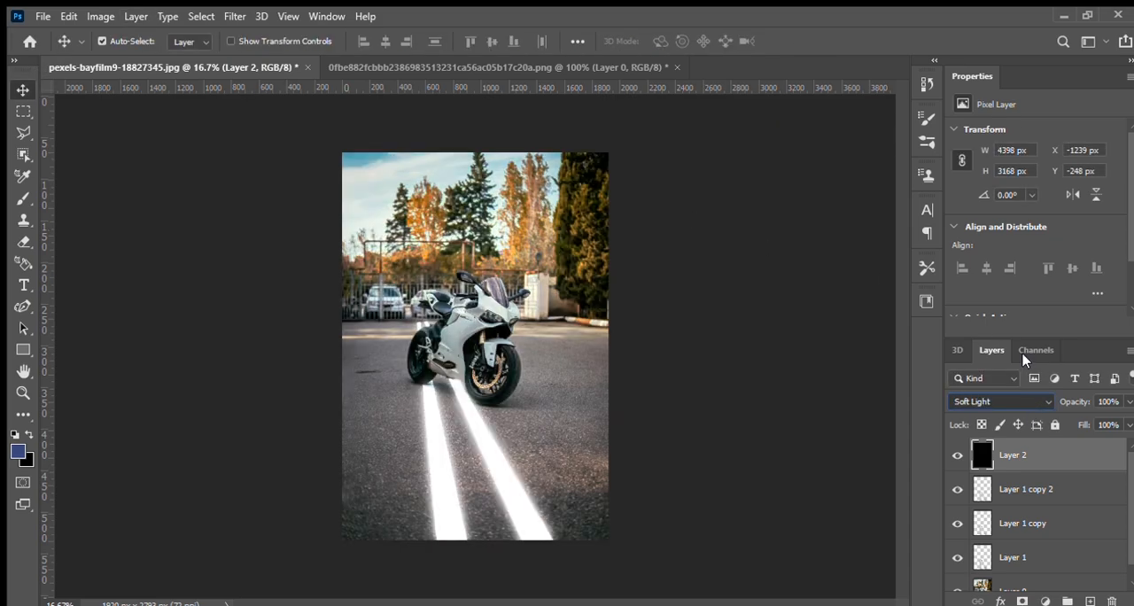
Duplicate Layer 1 copy 2 and apply a larger Gaussian Blur to the duplicate
left_click(1054, 497)
mouse_move(1048, 488)
left_mouse_down()
mouse_move(1045, 441)
mouse_move(1051, 504)
left_mouse_up()
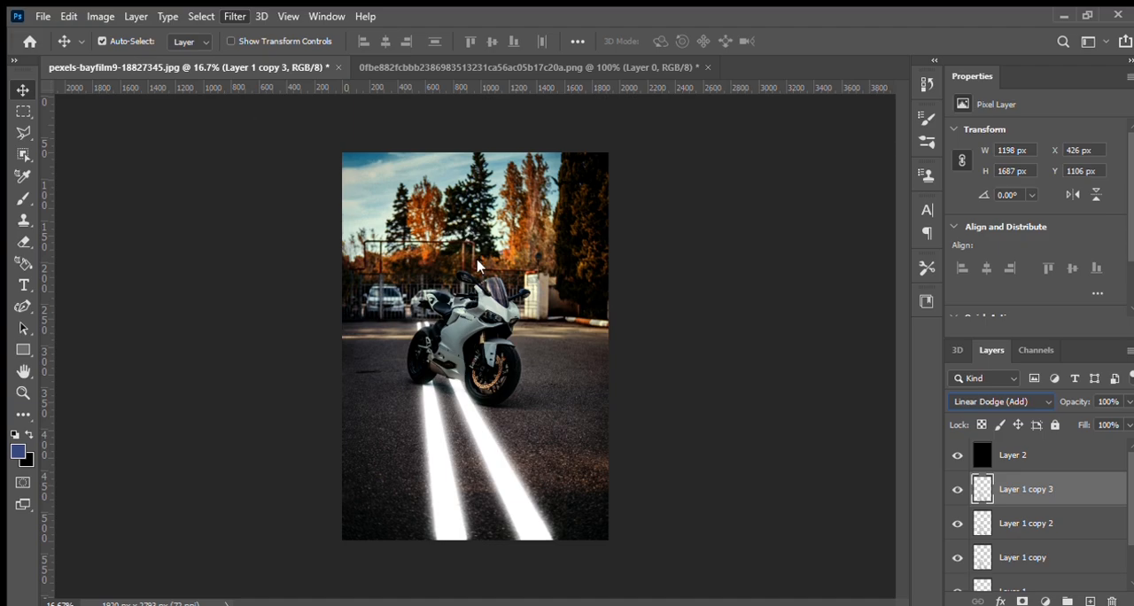
key("h")
left_click_drag(542, 351, 548, 351)
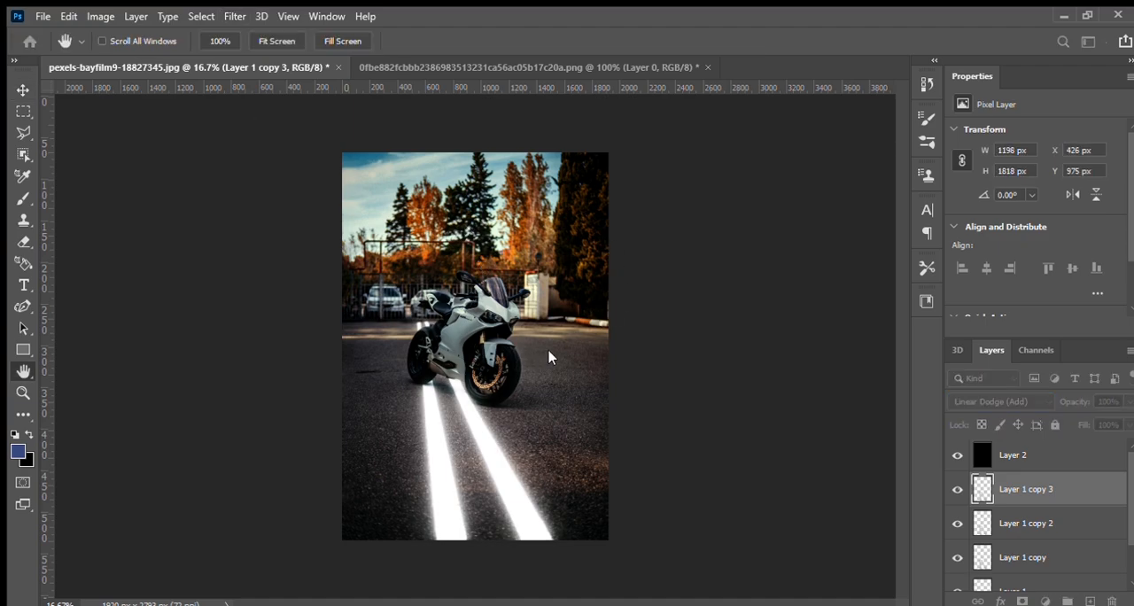
key("v")
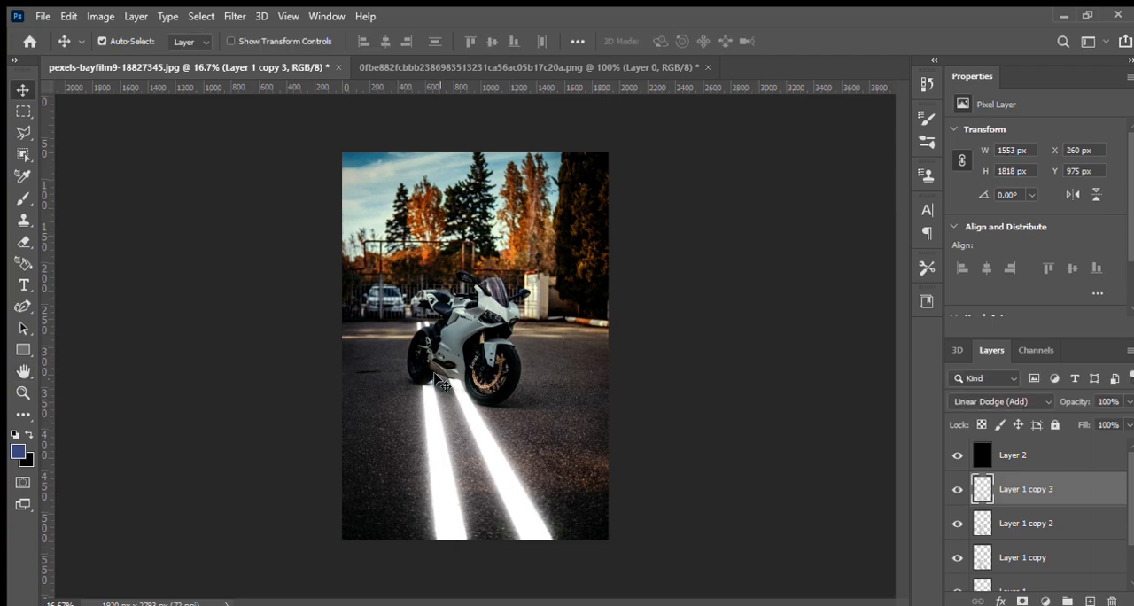
Set up a white Brush with 100% flow and 100% smoothing, and add a new layer above Layer 1 copy 3
key("ctrl+plus")
key("ctrl+plus")
key("ctrl+plus")
key("ctrl+plus")
key("ctrl+plus")
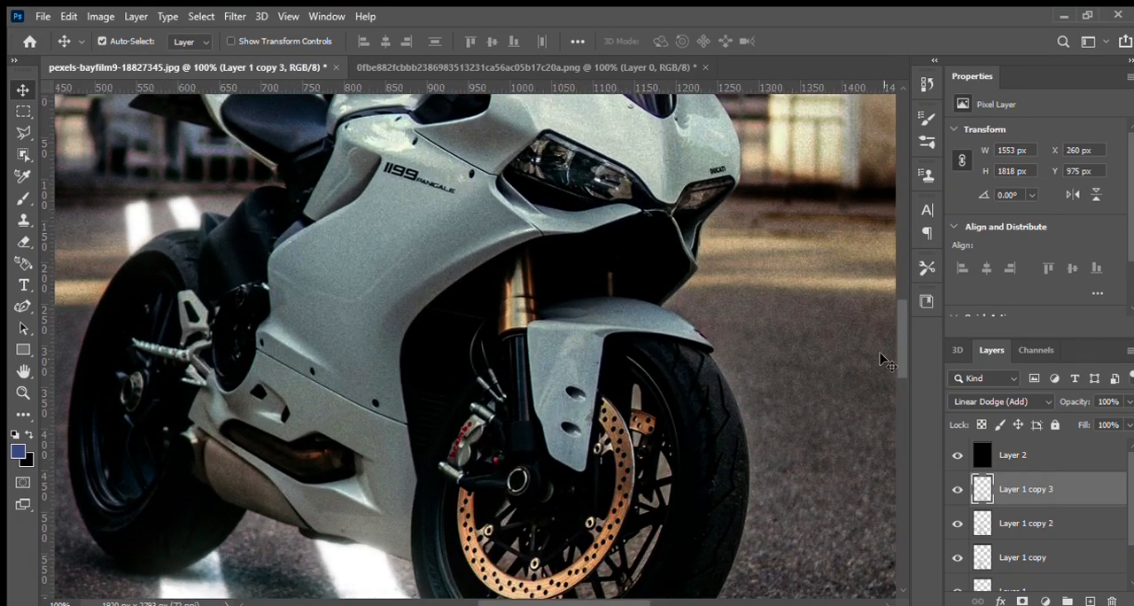
scroll(904, 368, "down", 5)
left_click_drag(631, 602, 618, 602)
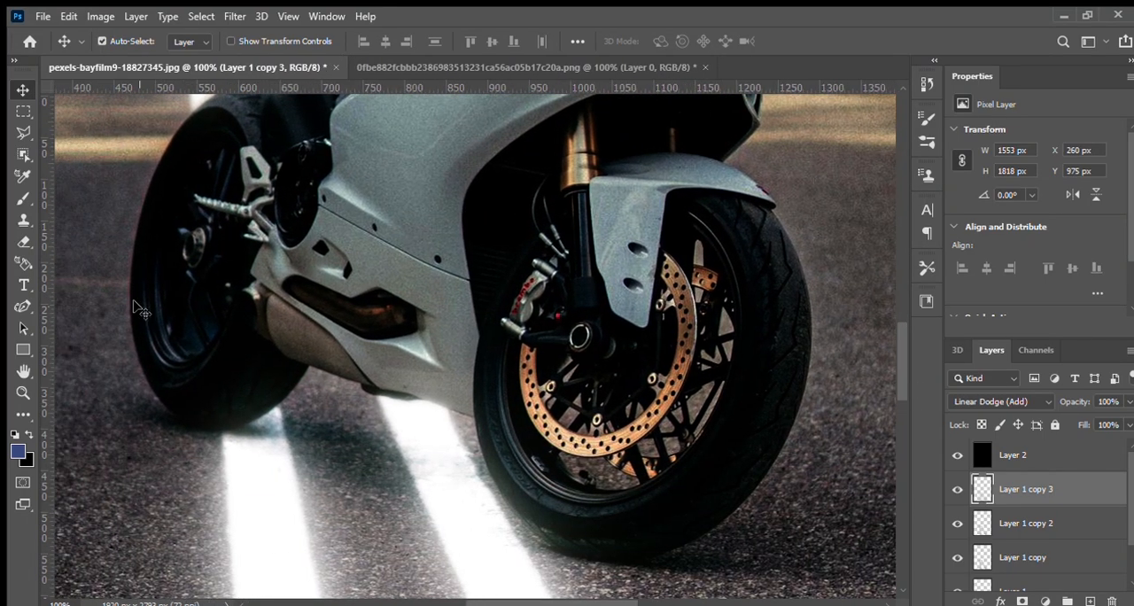
left_click(24, 199)
left_click(12, 450)
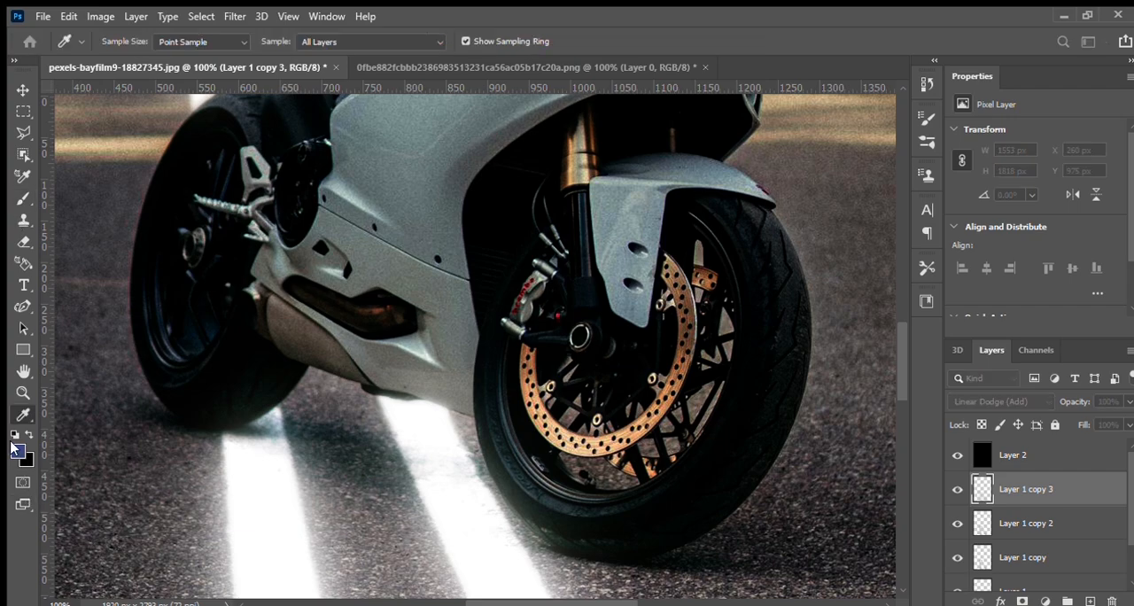
left_click(1056, 164)
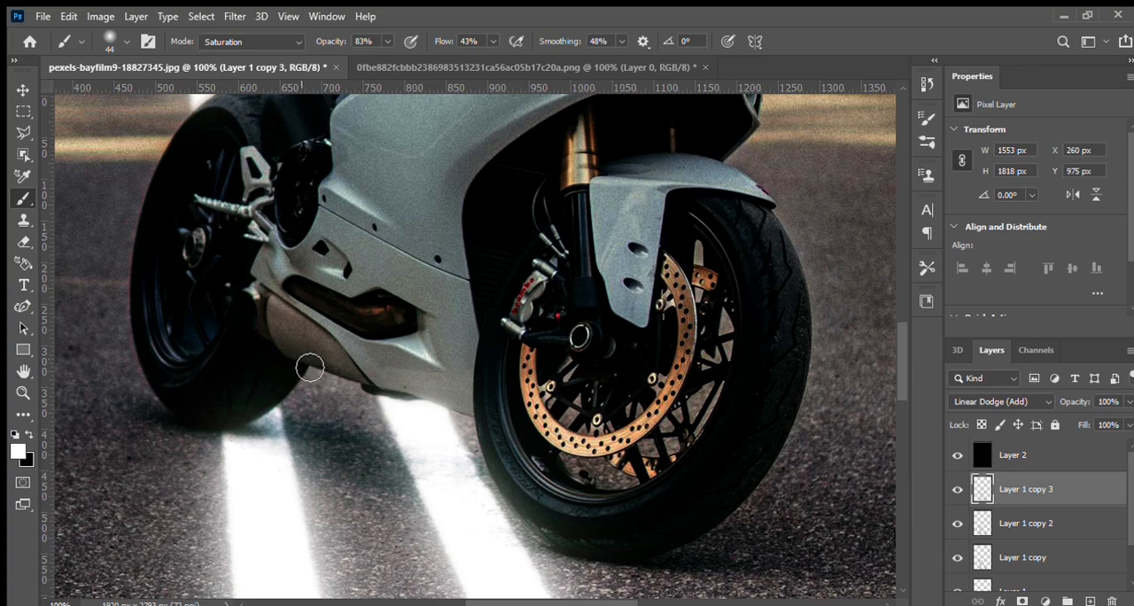
left_click_drag(485, 54, 558, 54)
left_click(1093, 601)
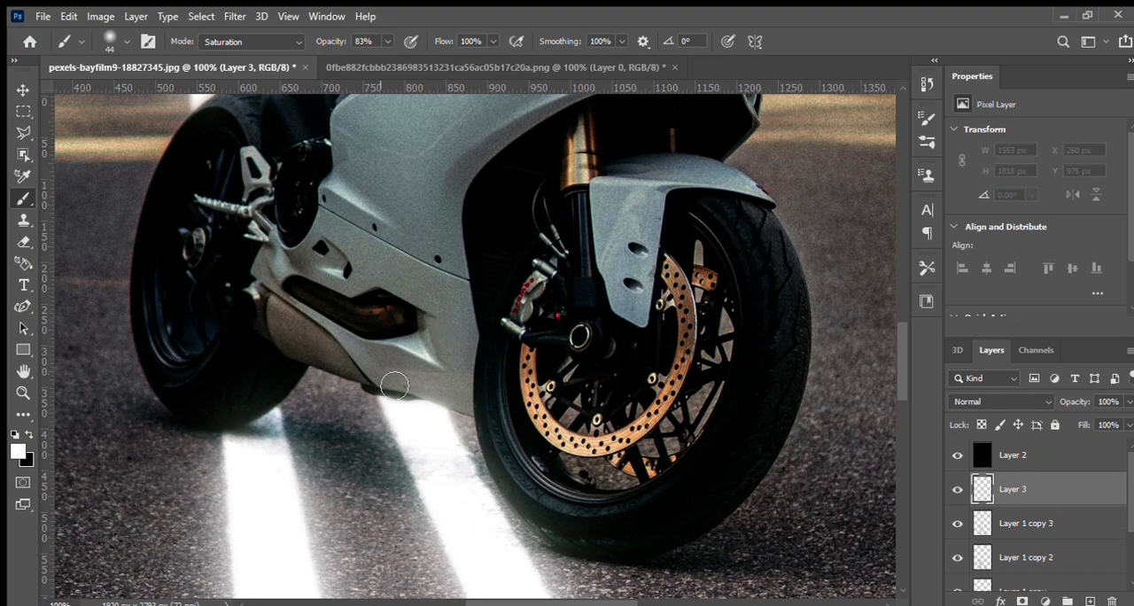
Paint soft white highlights on the fairing edge behind the front wheel, the front wheel's lower rim and the rear tyre's lower edge
left_click(470, 365)
mouse_move(479, 411)
left_mouse_down()
mouse_move(481, 350)
mouse_move(481, 418)
left_mouse_up()
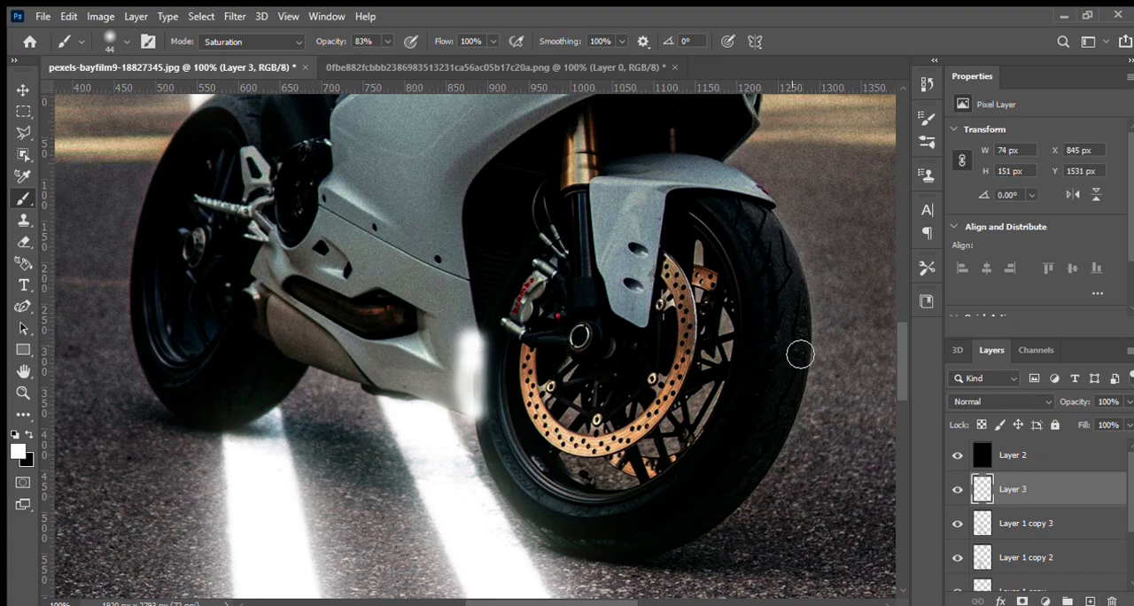
mouse_move(713, 445)
left_mouse_down()
mouse_move(645, 508)
mouse_move(577, 514)
left_mouse_up()
mouse_move(725, 414)
left_mouse_down()
mouse_move(732, 425)
mouse_move(712, 460)
left_mouse_up()
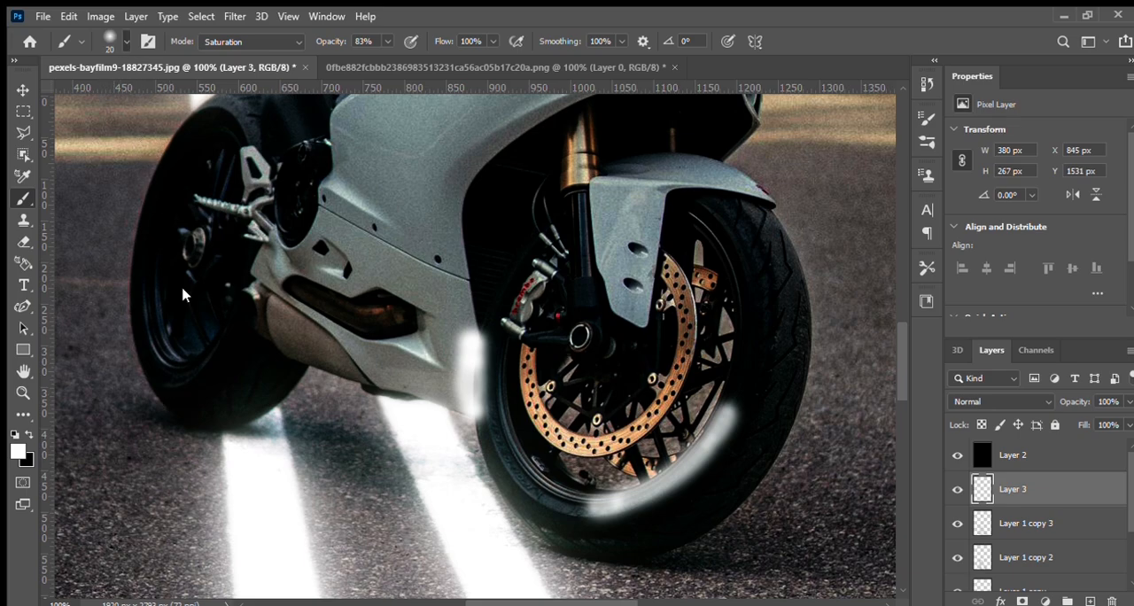
mouse_move(147, 370)
left_mouse_down()
mouse_move(167, 403)
mouse_move(200, 422)
left_mouse_up()
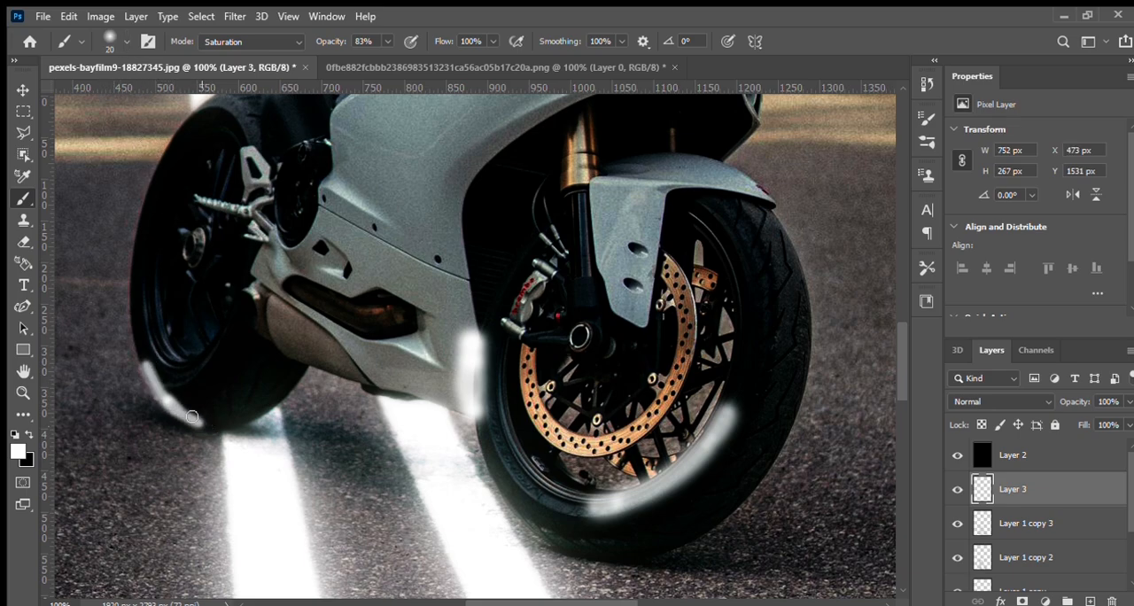
left_click_drag(151, 383, 138, 354)
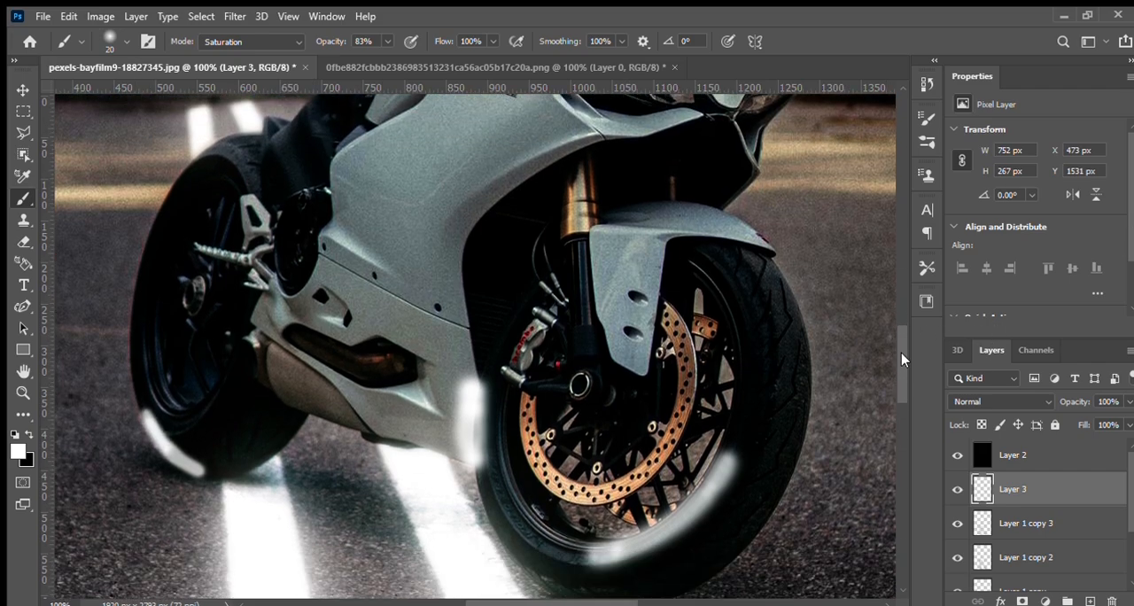
Paint small white highlights on the front tyre's underside, the exhaust, the front axle, the brake caliper and the rear wheel hub
scroll(901, 353, "down", 3)
mouse_move(677, 426)
left_mouse_down()
mouse_move(623, 444)
mouse_move(645, 435)
mouse_move(616, 448)
left_mouse_up()
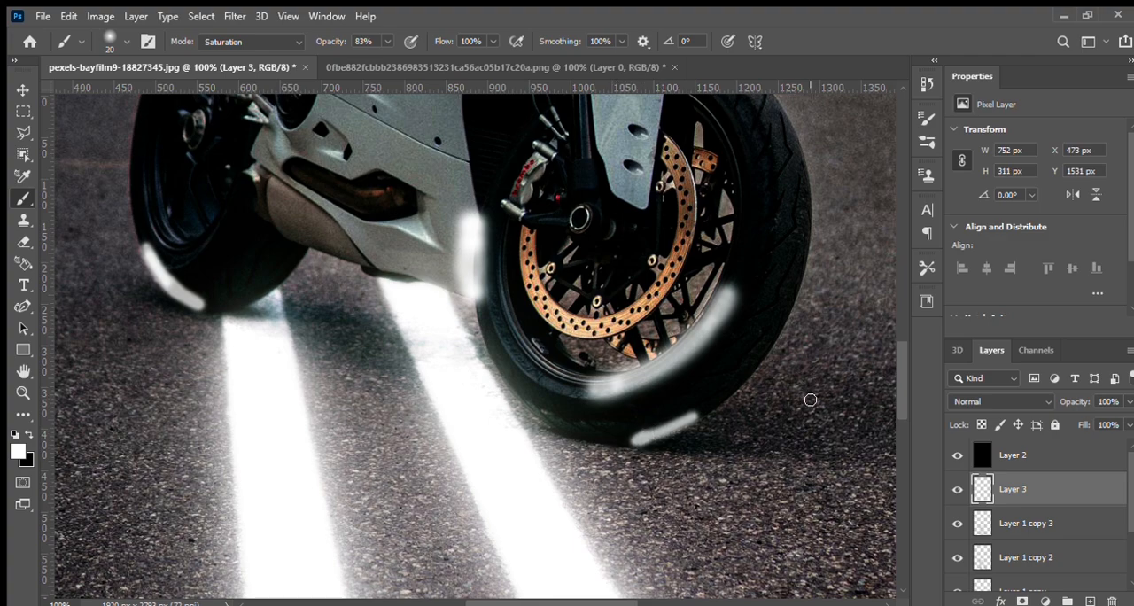
left_click_drag(273, 180, 284, 236)
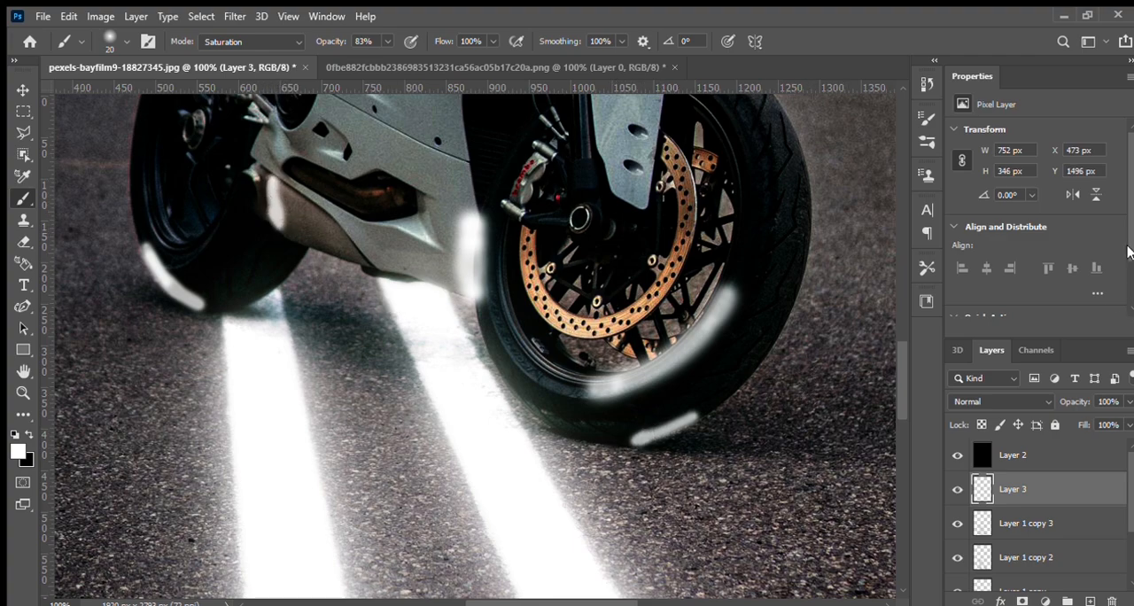
left_click_drag(902, 375, 902, 359)
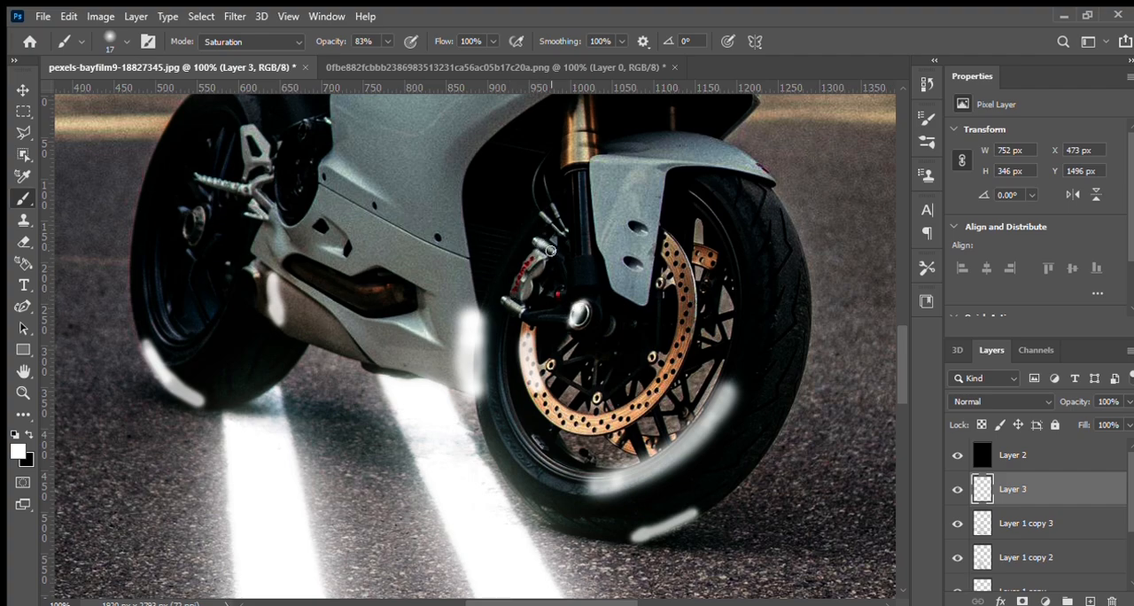
left_click_drag(539, 255, 557, 223)
left_click_drag(203, 210, 196, 236)
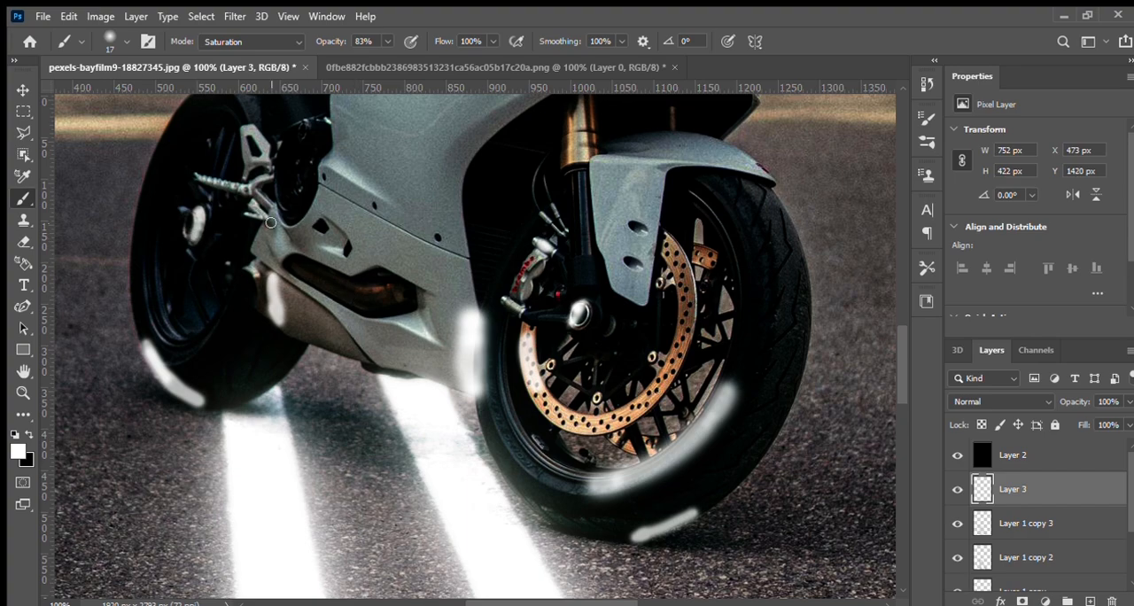
Paint white highlights along the underside and rear edge of the motorcycle's tail with the 17 px brush
scroll(898, 323, "up", 6)
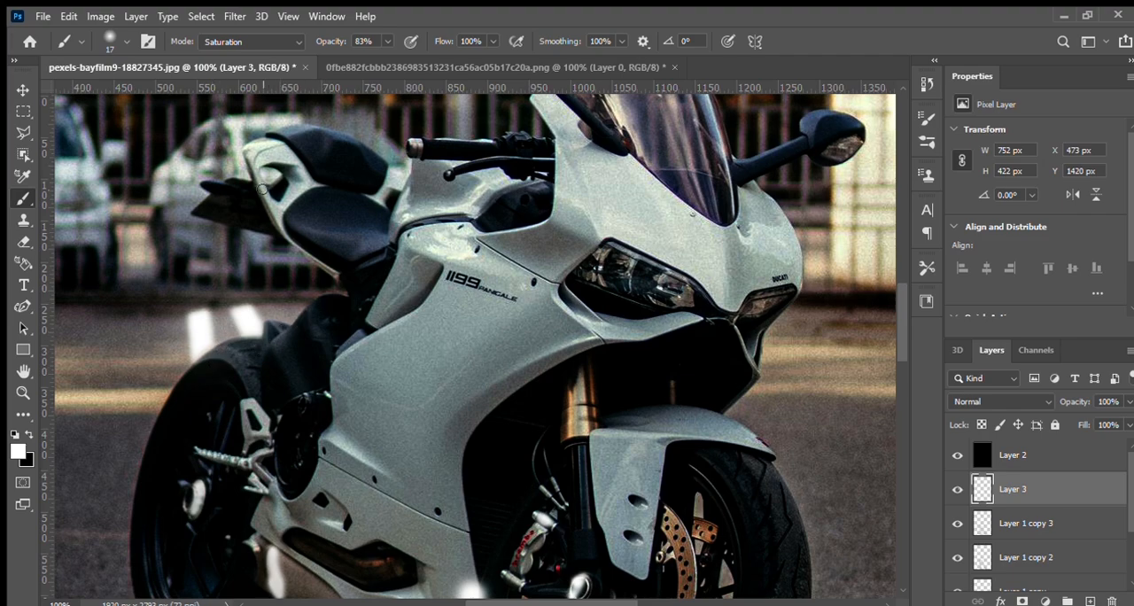
left_click_drag(200, 212, 279, 230)
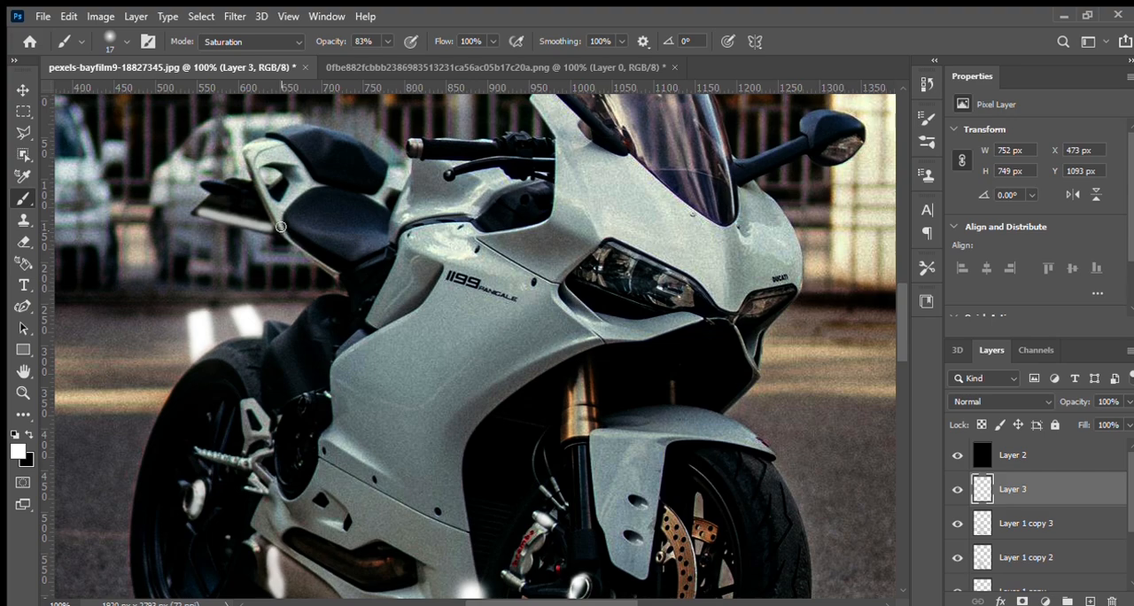
left_click_drag(247, 154, 266, 210)
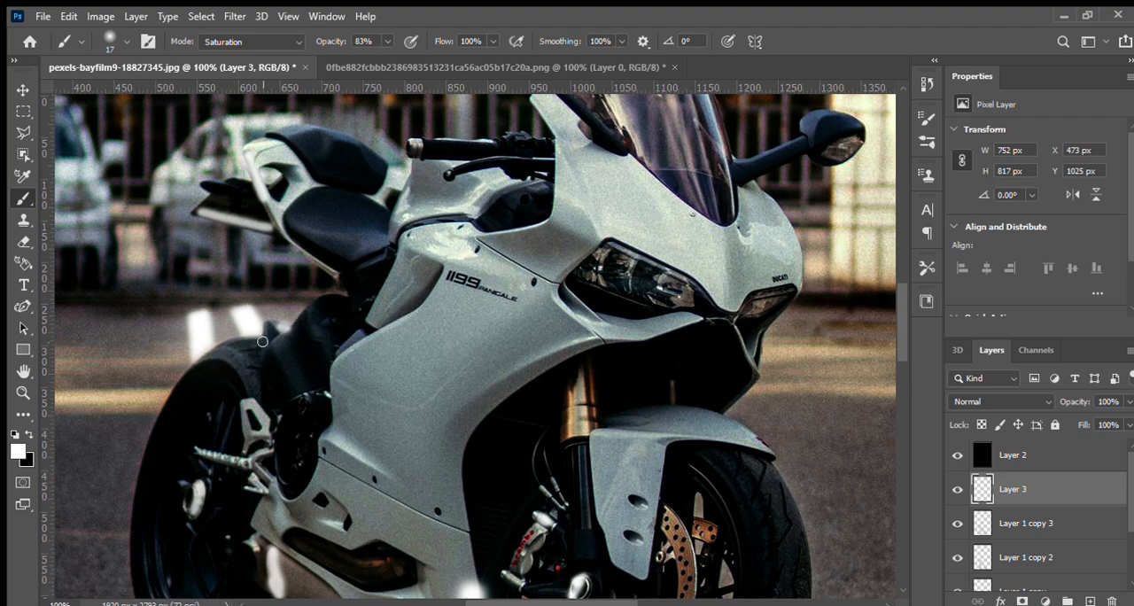
Try several blend modes on Layer 3 and set it to Linear Dodge (Add)
key("ctrl+minus")
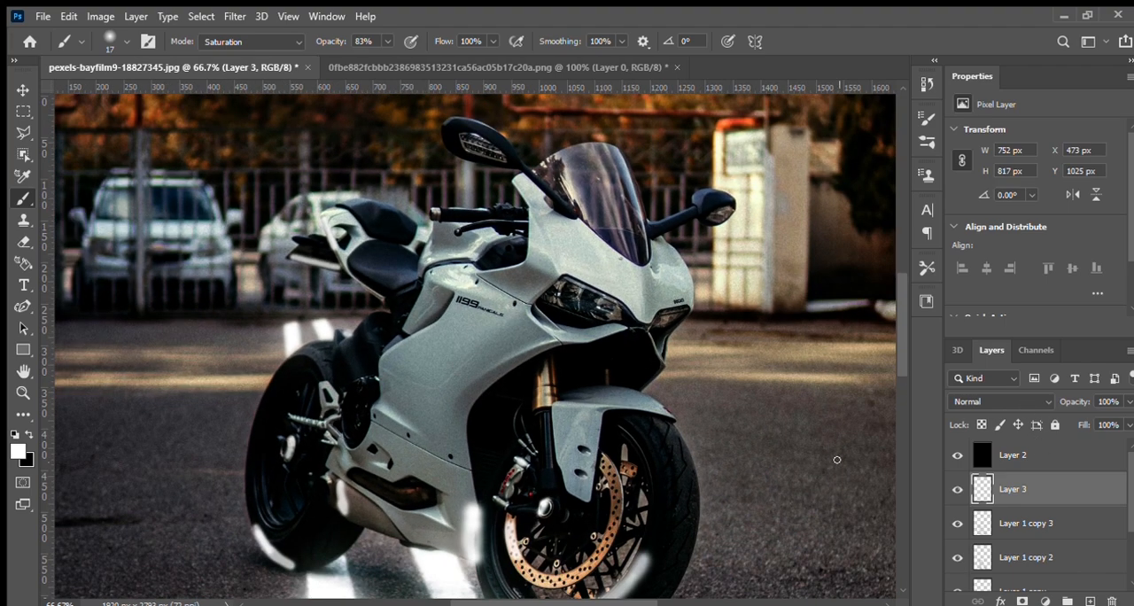
left_click(991, 399)
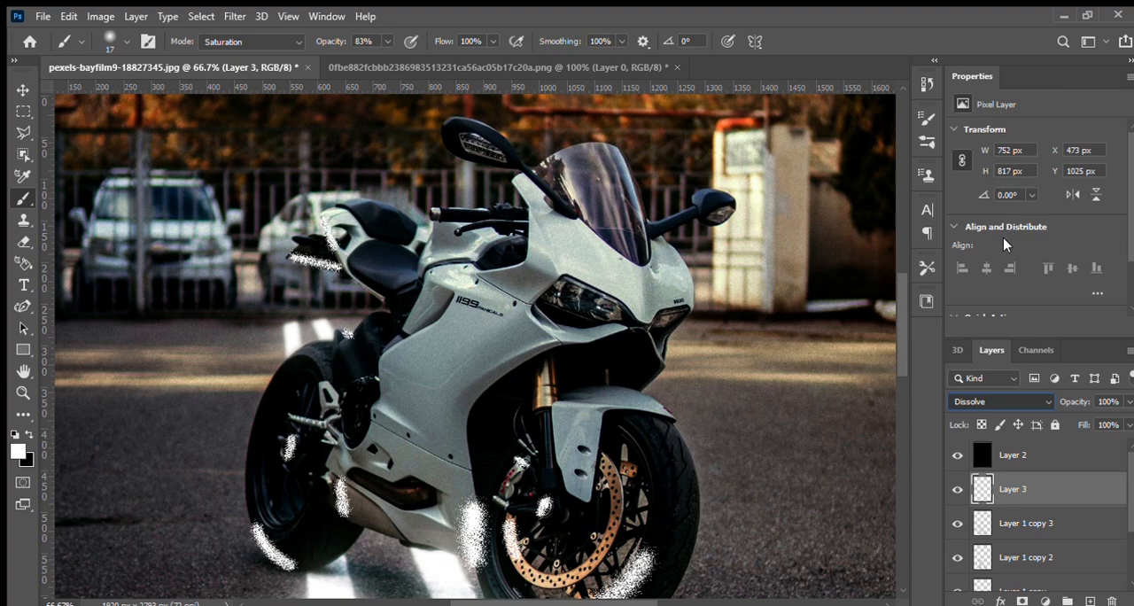
key("Down")
key("Down")
key("Down")
key("Down")
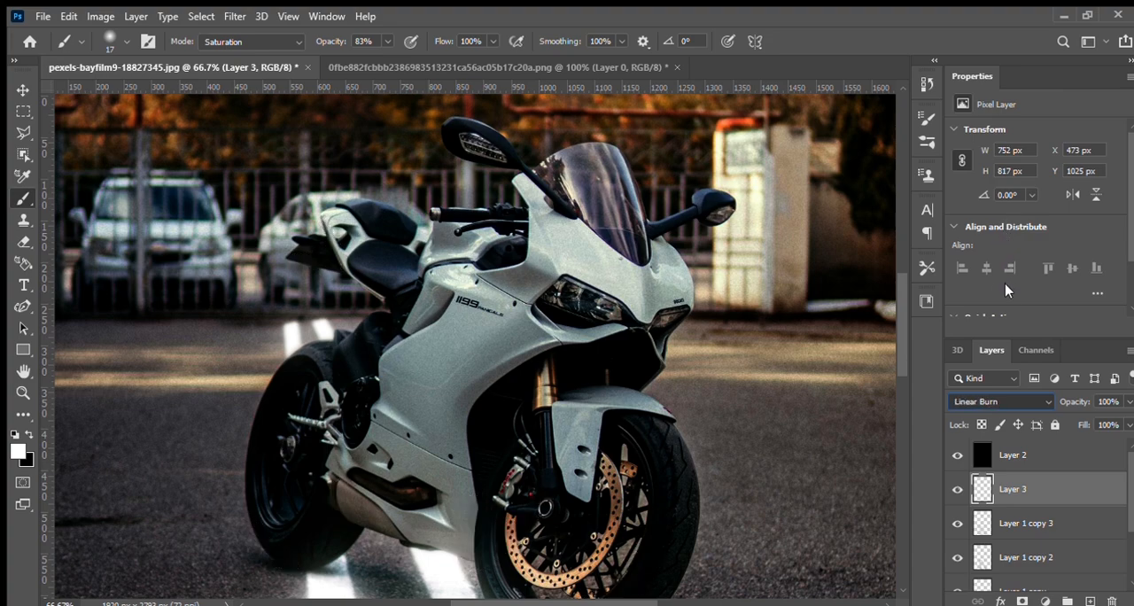
key("Down")
key("Down")
key("Down")
key("Down")
key("Down")
key("Down")
key("Down")
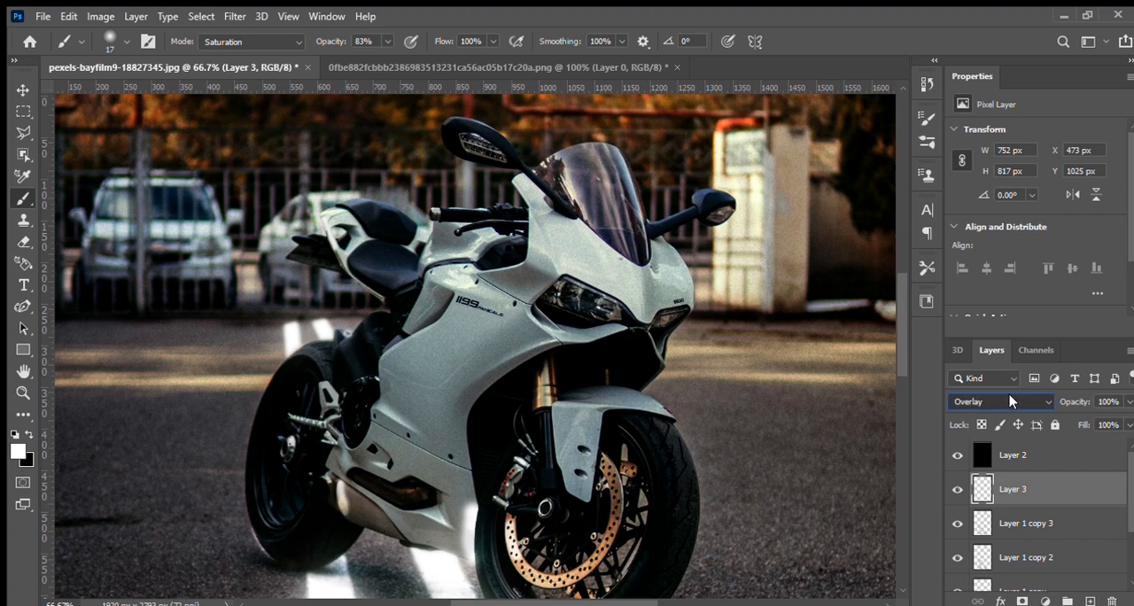
key("Up")
key("Up")
key("Up")
key("Down")
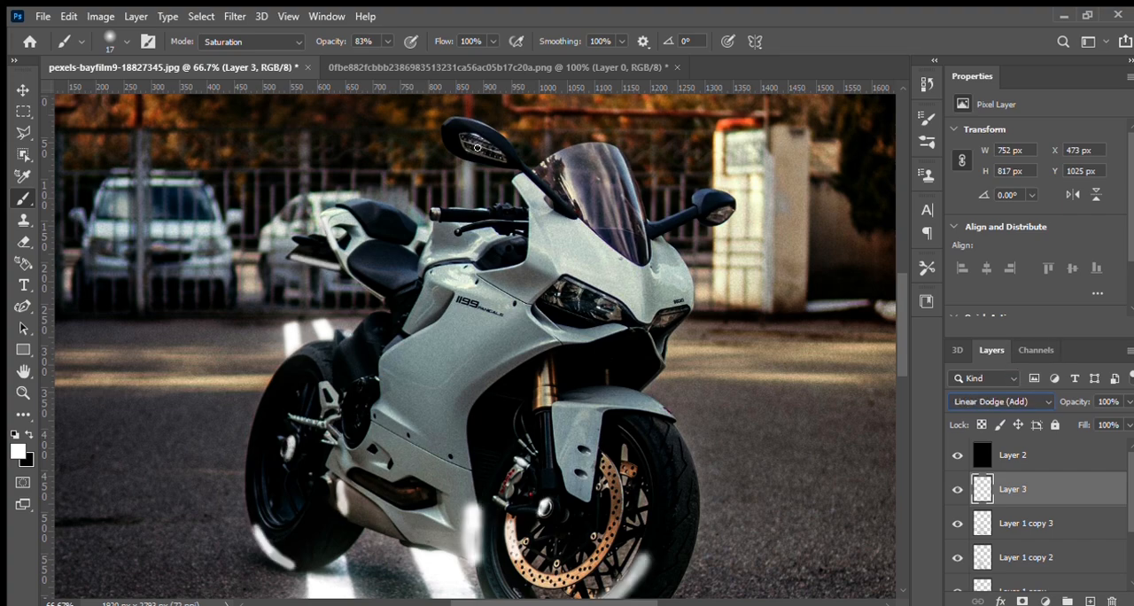
Apply a Gaussian Blur to Layer 3 to soften the painted highlights, and check the result on the whole motorcycle
left_click(471, 256)
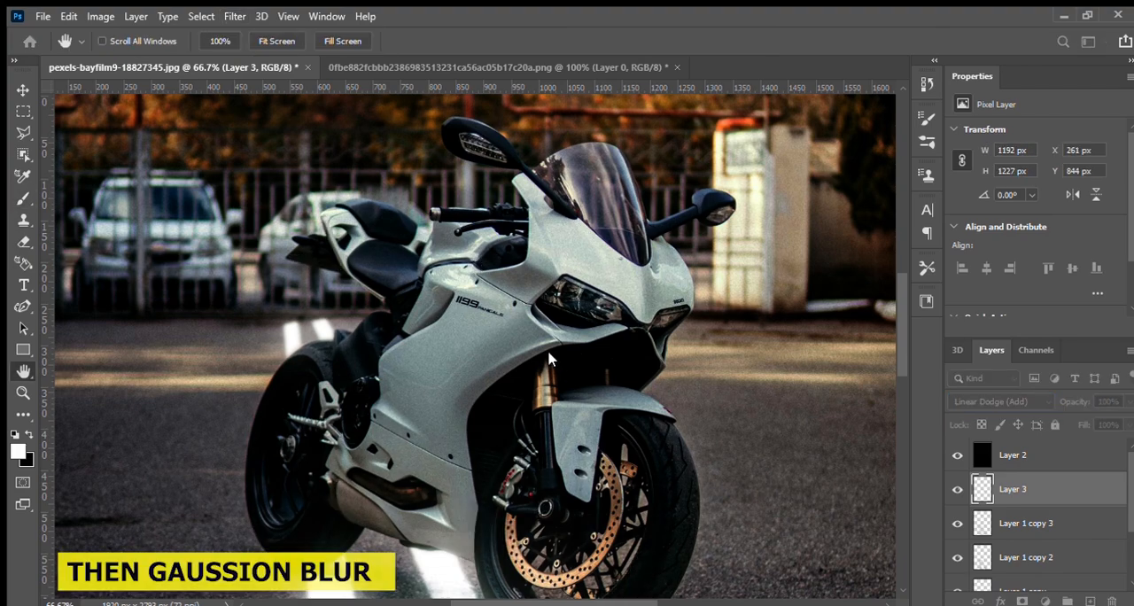
left_click_drag(578, 353, 515, 353)
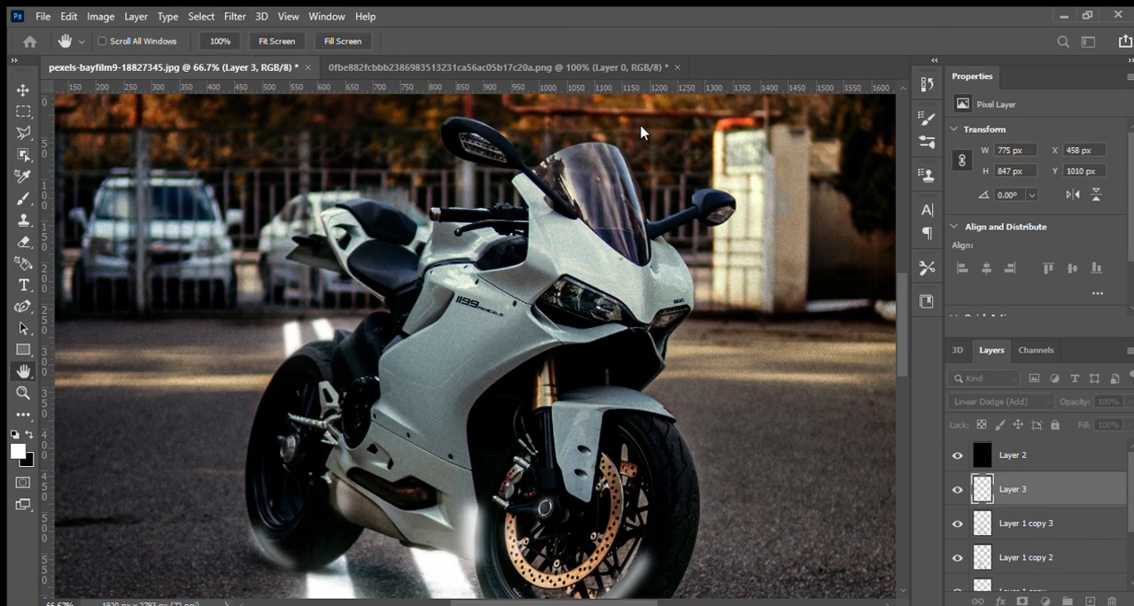
mouse_move(511, 355)
left_mouse_down()
mouse_move(538, 354)
mouse_move(483, 346)
mouse_move(508, 351)
left_mouse_up()
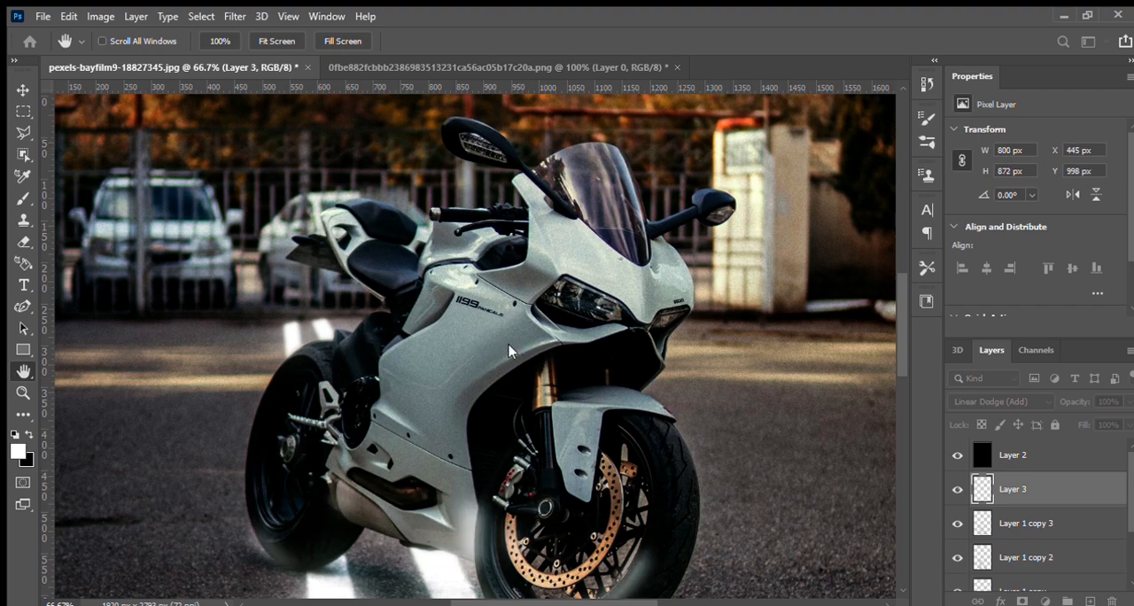
left_click_drag(510, 355, 511, 354)
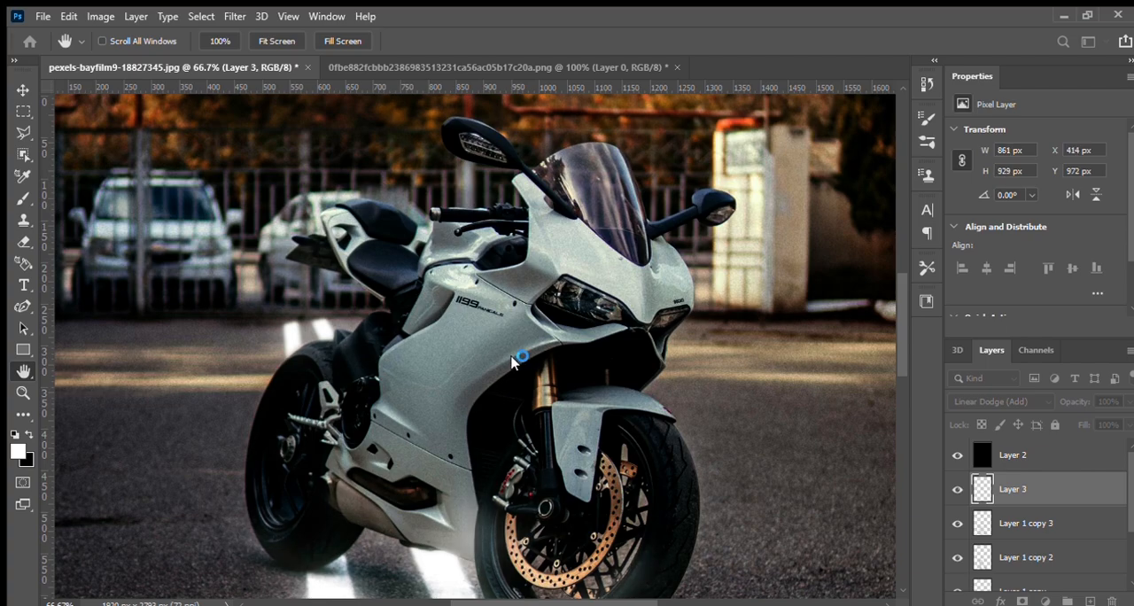
key("b")
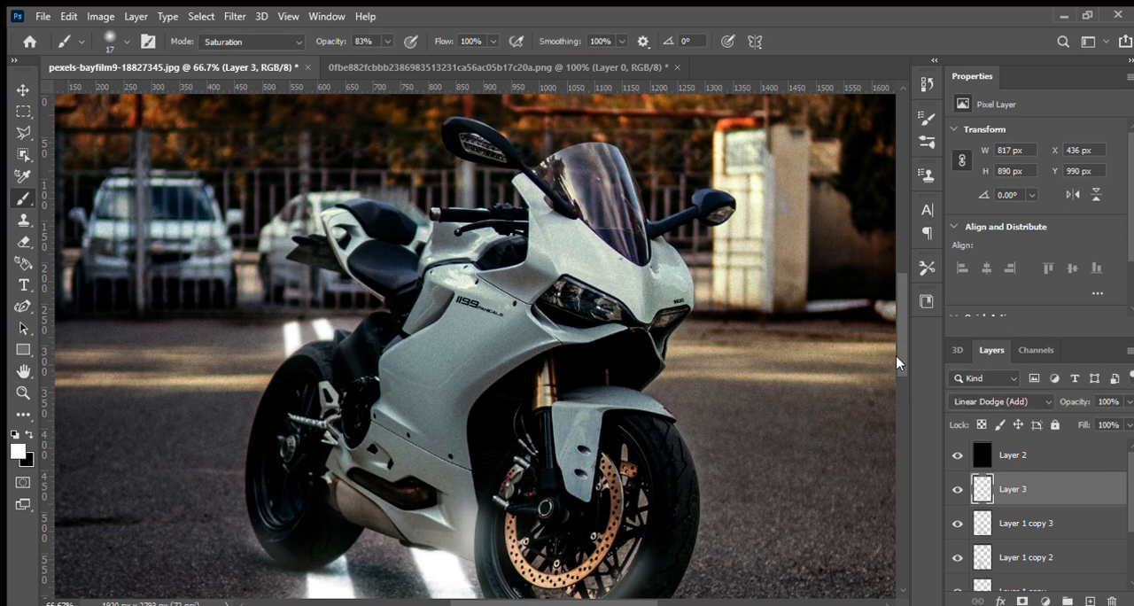
scroll(904, 393, "down", 3)
mouse_move(905, 388)
left_mouse_down()
mouse_move(911, 416)
mouse_move(900, 367)
left_mouse_up()
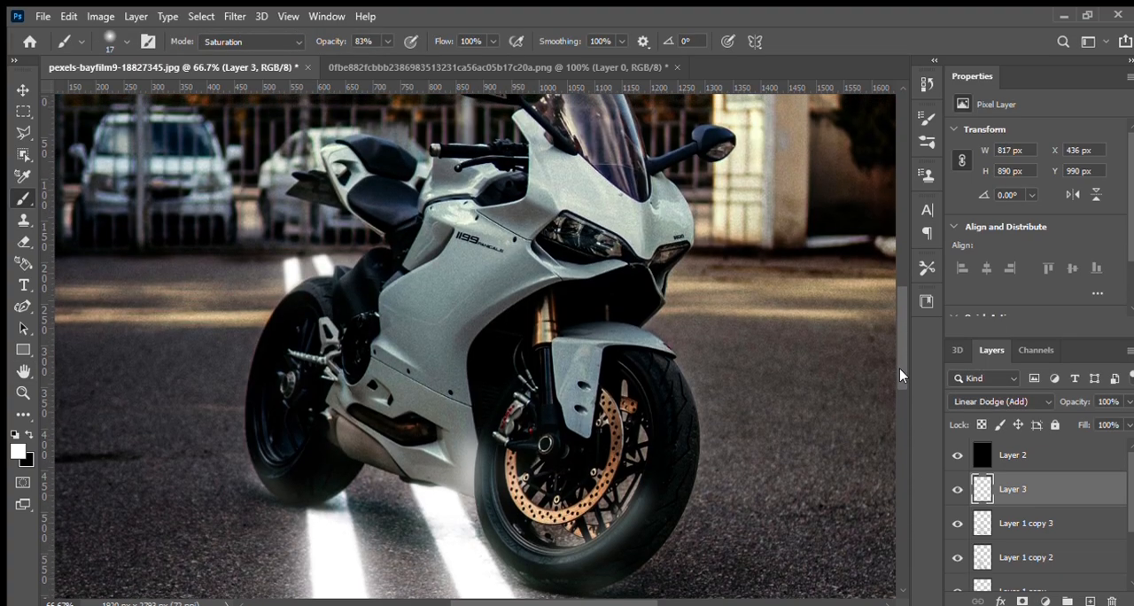
key("ctrl+minus")
key("ctrl+minus")
key("ctrl+minus")
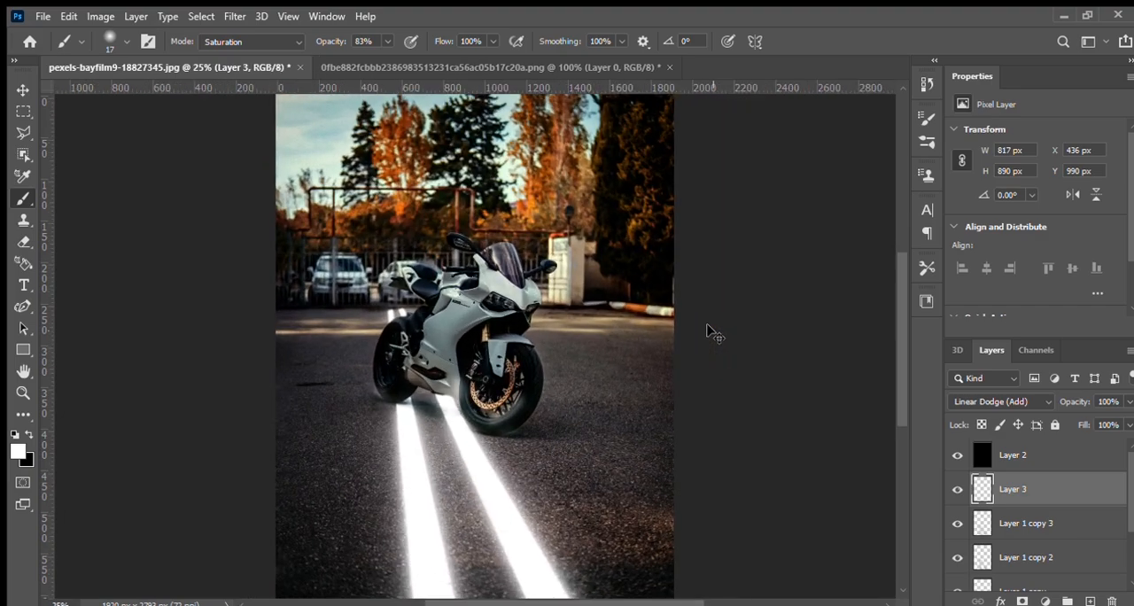